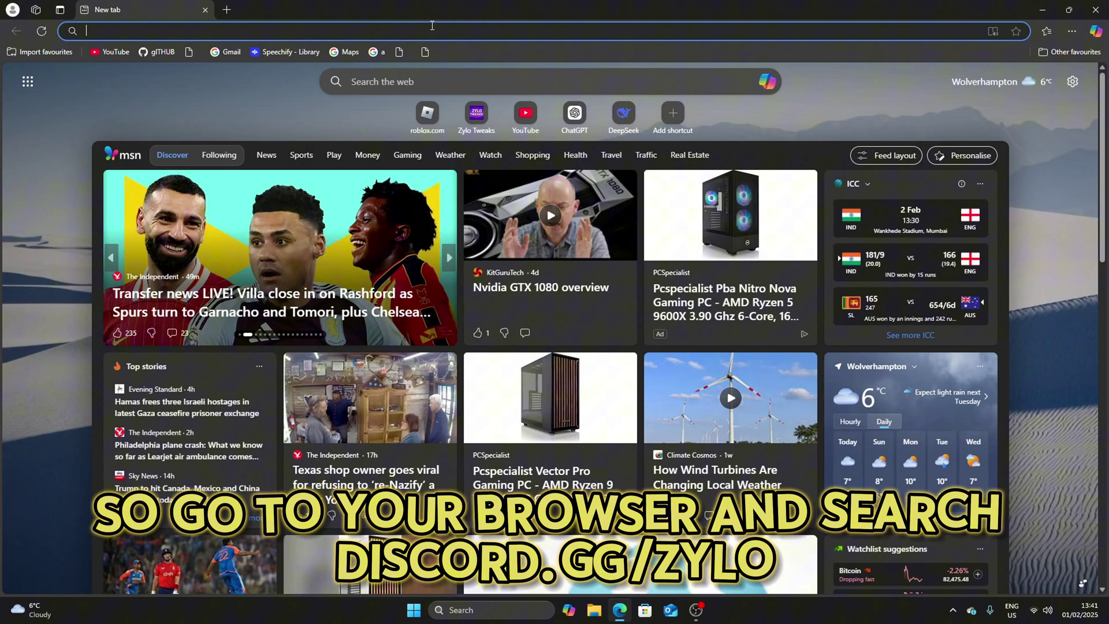
text(discord.)
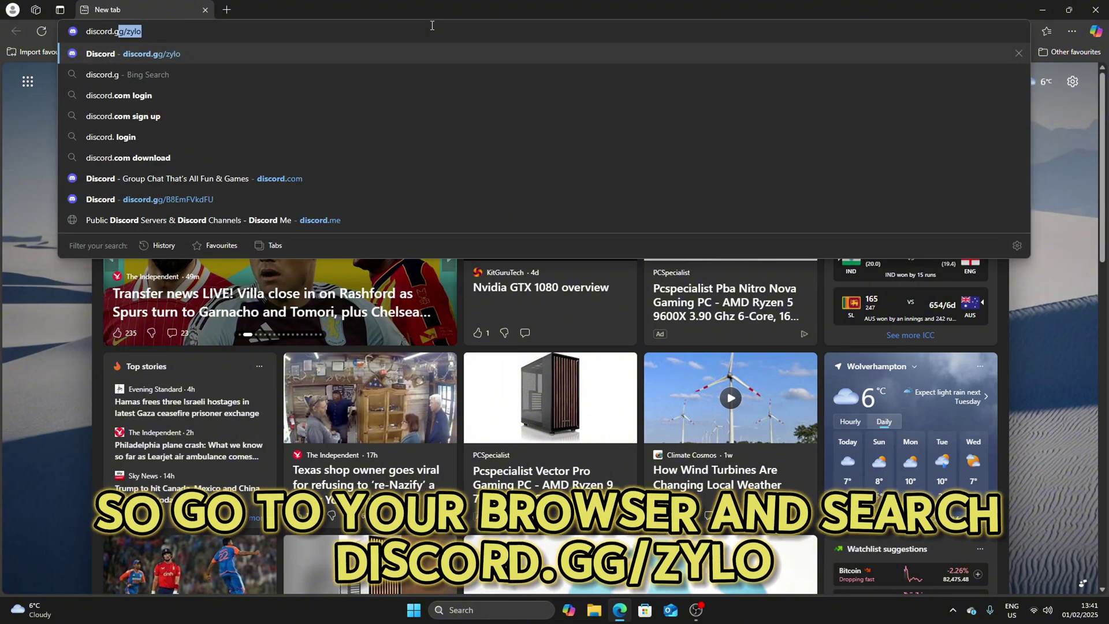
text(gg/z)
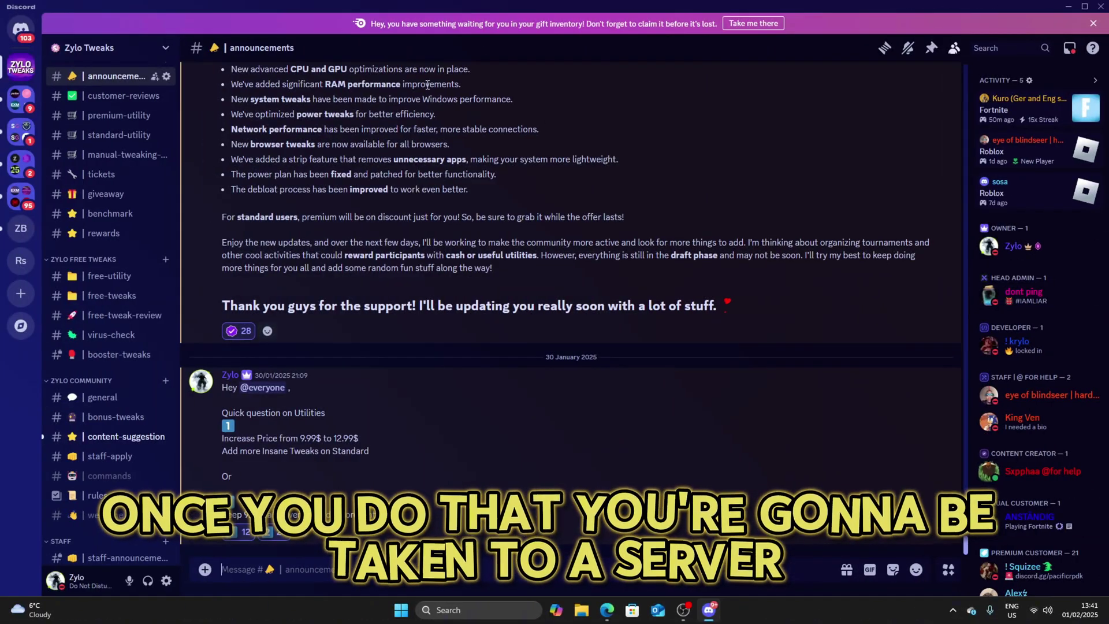
- Follow the DOWNLOAD link in the Zylo Discord's #free-utility channel and confirm Visit site
click(109, 276)
scroll(334, 392, up, 2)
scroll(316, 211, up, 3)
click(294, 223)
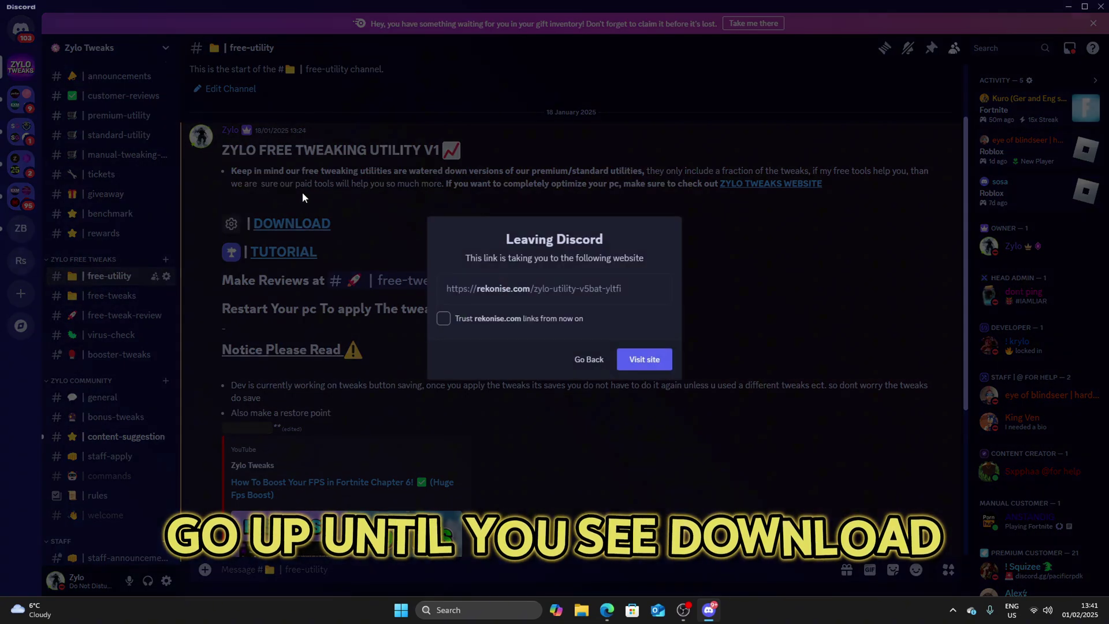
click(644, 360)
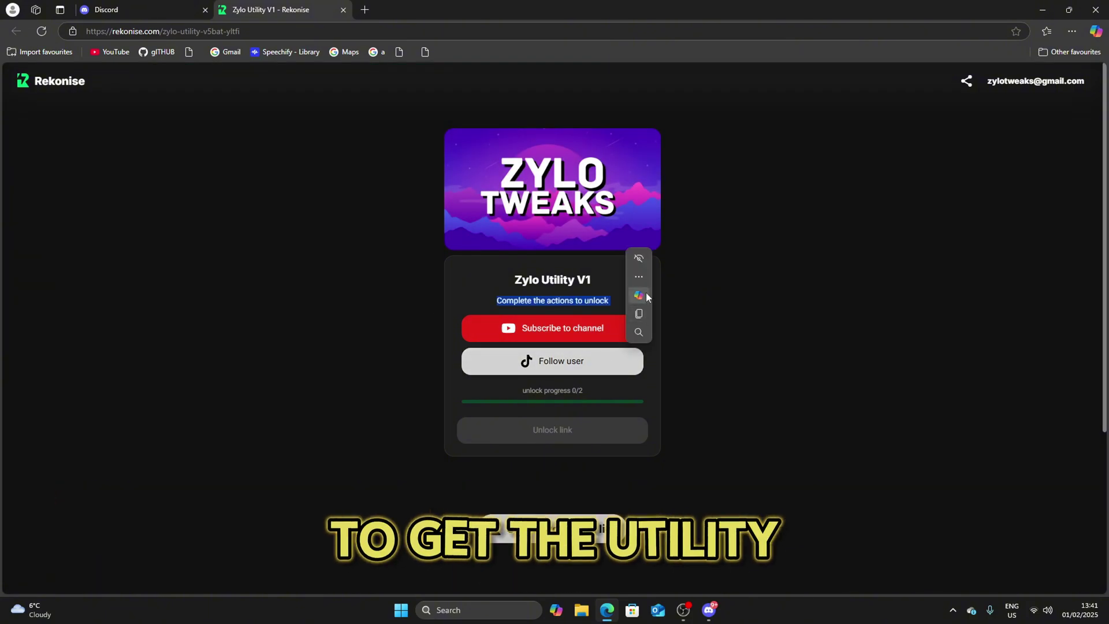
- Finish Rekonise's subscribe and follow actions (2/2) and unlock the Gofile link
click(542, 331)
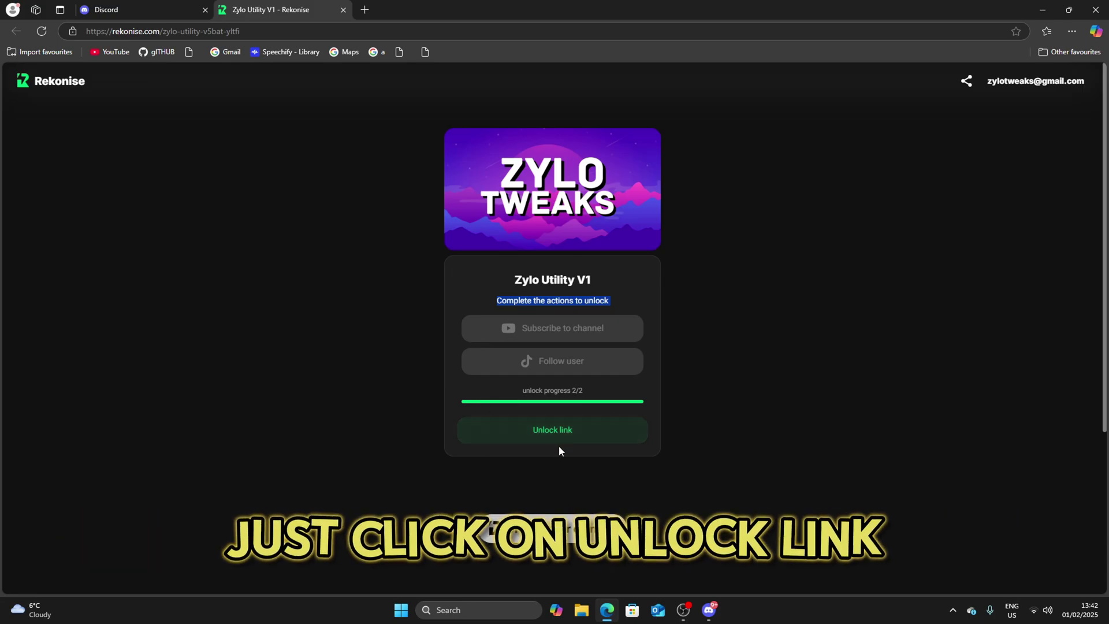
click(551, 430)
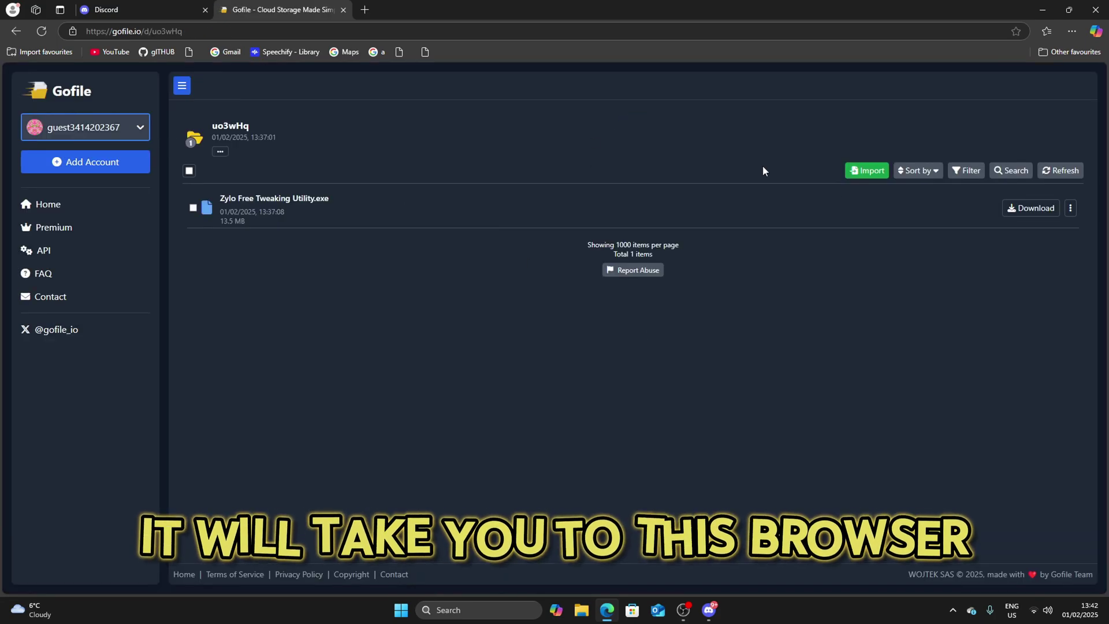
- Download Zylo Free Tweaking Utility.exe from Gofile and choose Keep anyway on Edge's warning
click(1031, 208)
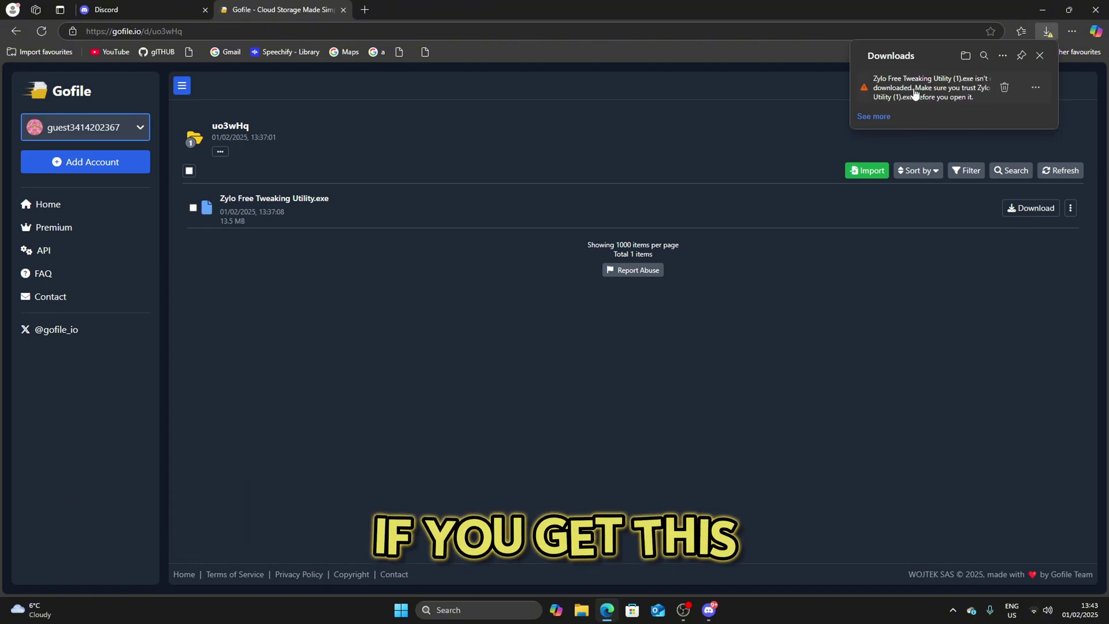
click(1035, 88)
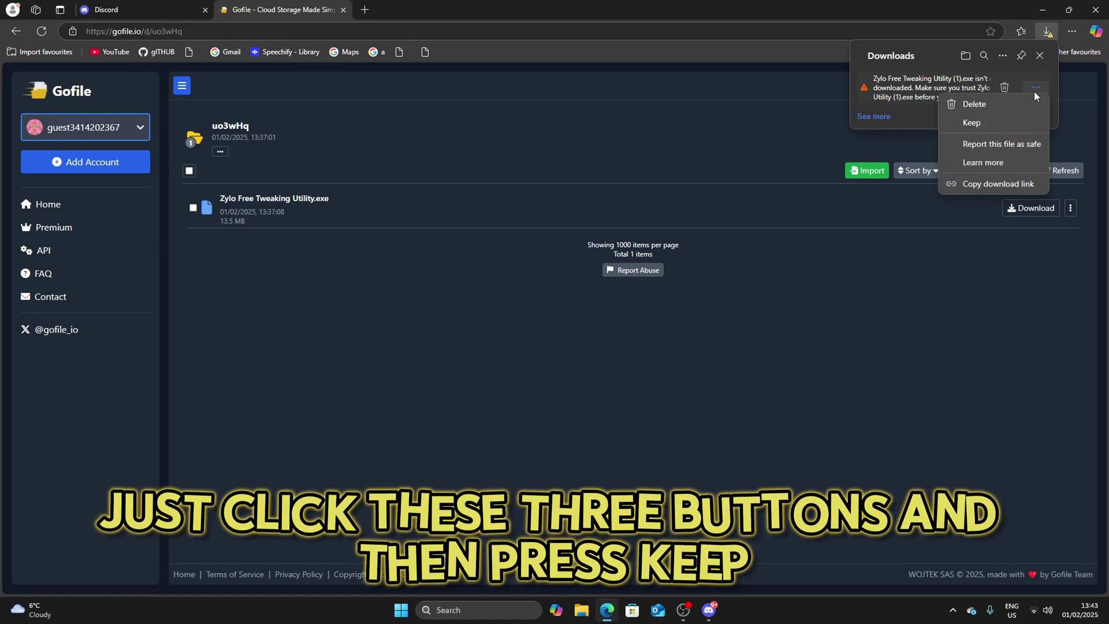
click(969, 120)
click(932, 239)
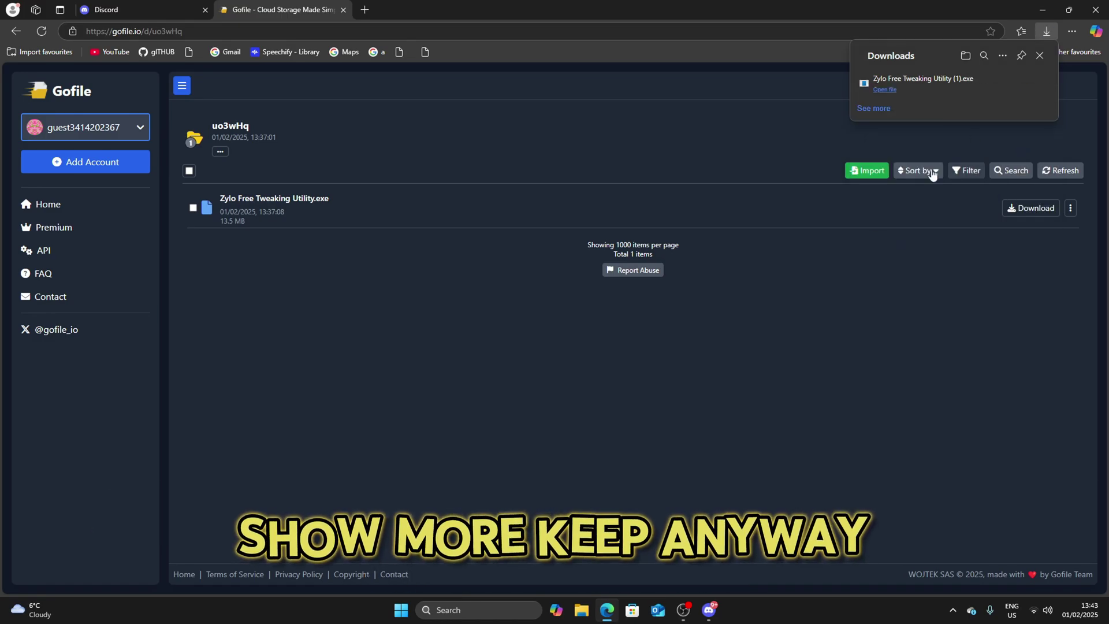
- Drag the Zylo utility from Edge's downloads onto the desktop, replacing the old copy, then minimize Edge
click(1069, 10)
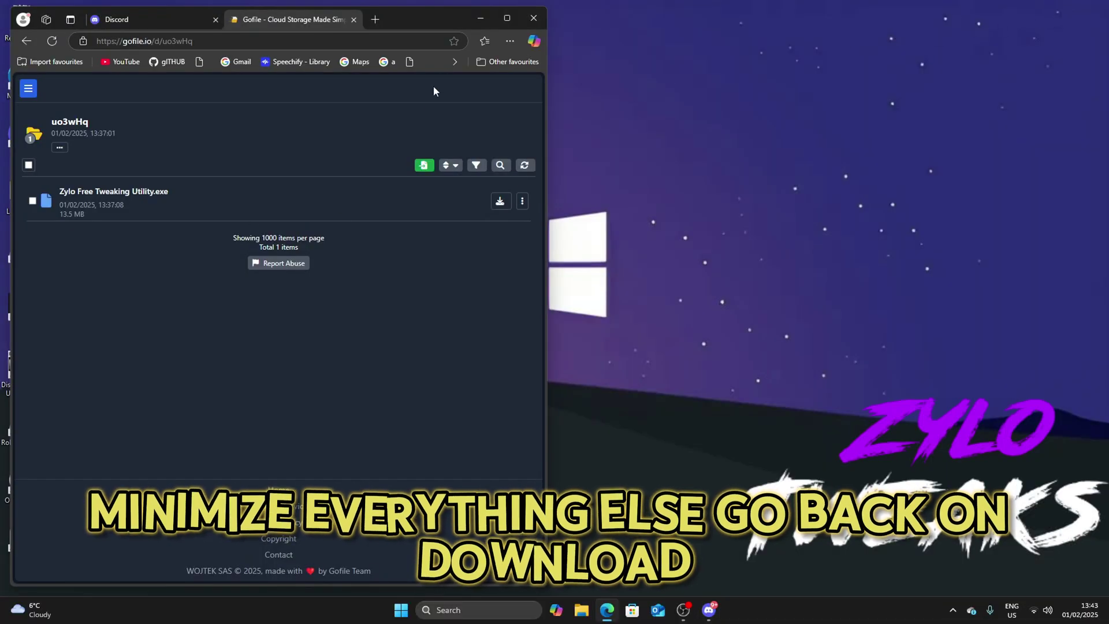
click(510, 41)
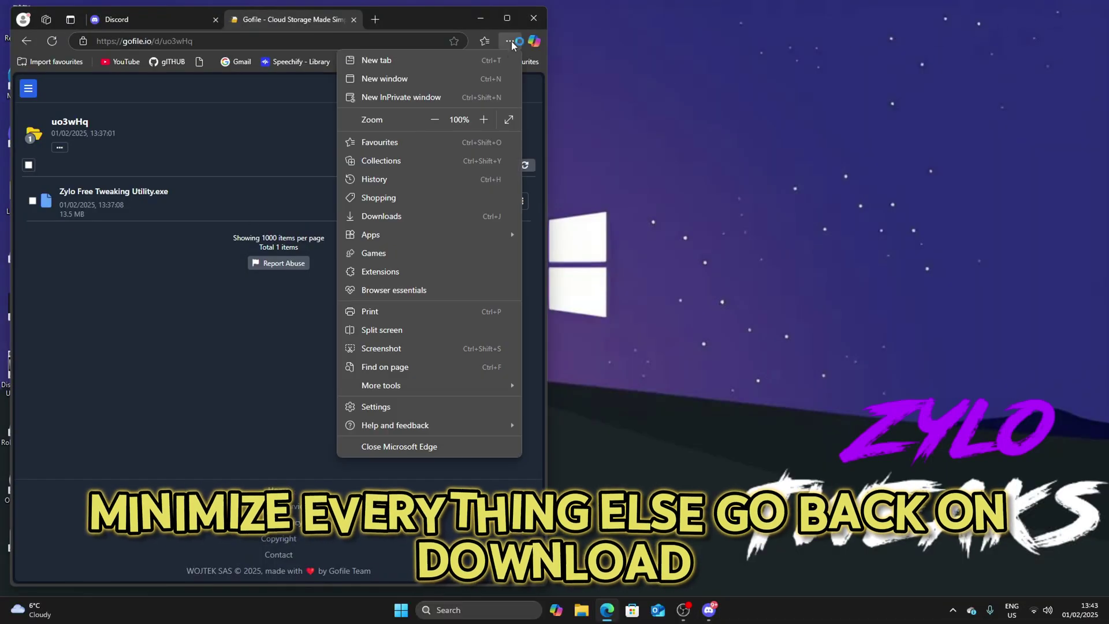
click(409, 206)
mouse_move(361, 90)
mouse_down()
mouse_move(603, 122)
mouse_move(672, 158)
mouse_up()
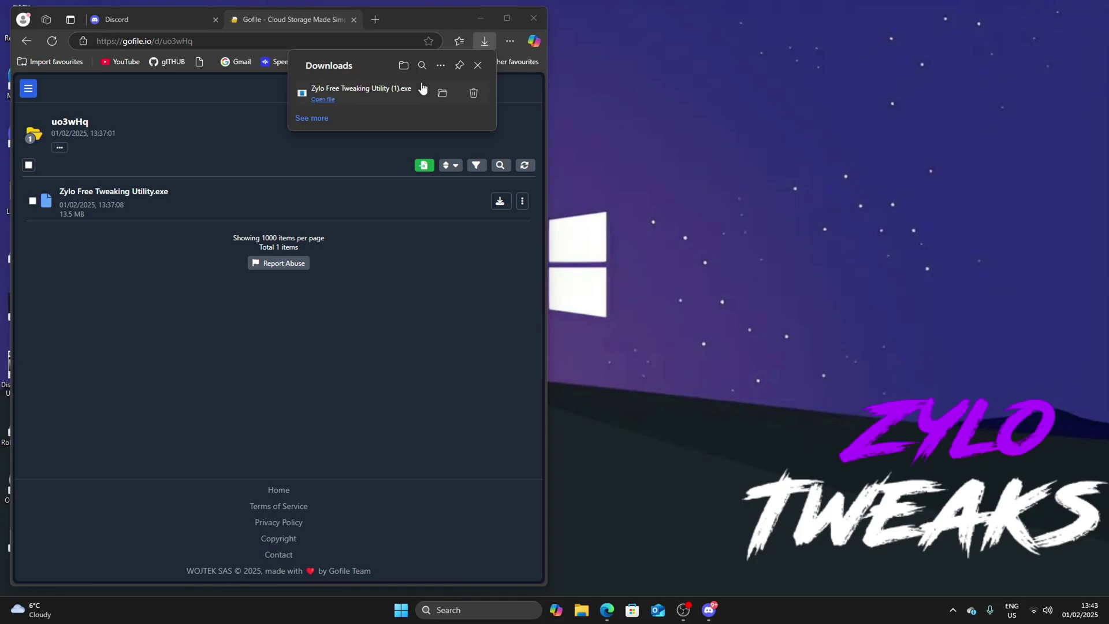
drag(422, 88, 617, 132)
click(483, 225)
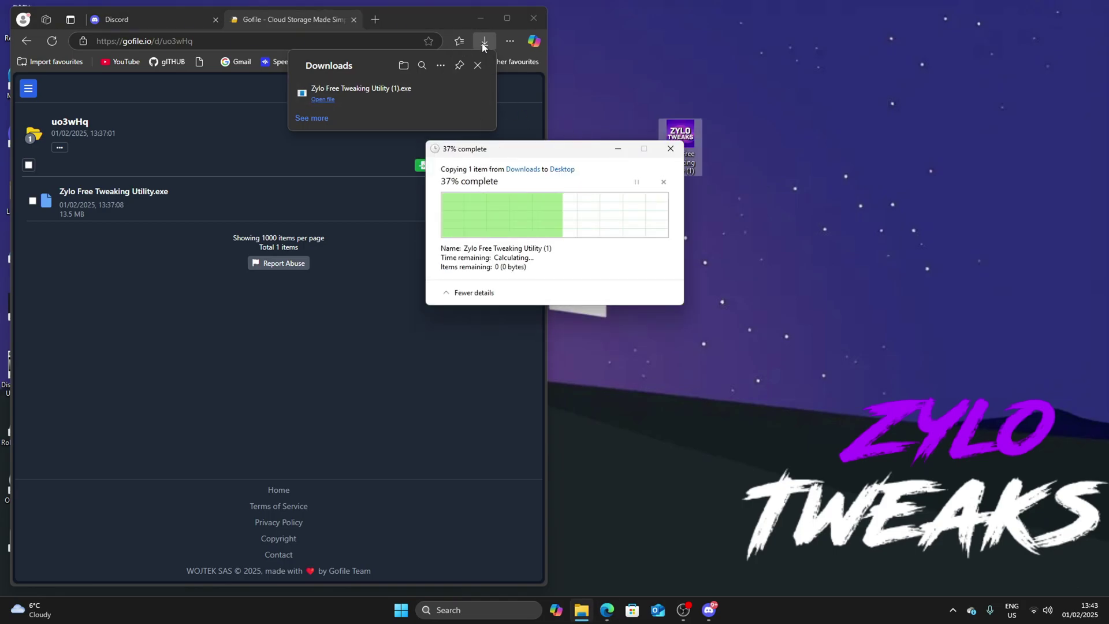
click(480, 18)
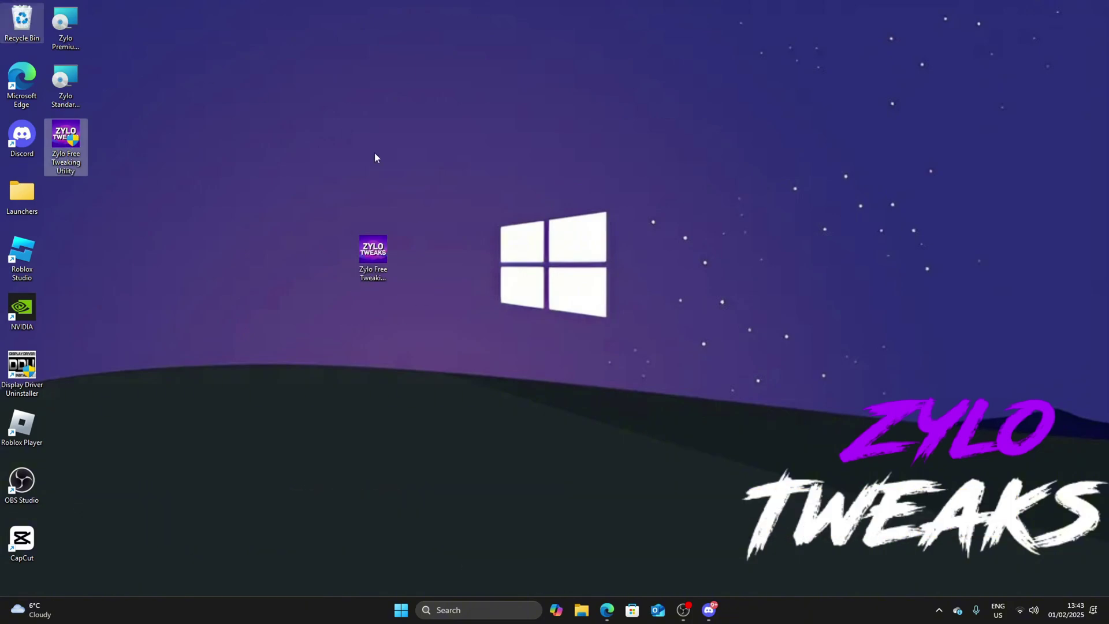
- Launch Zylo Free Tweaking Utility from its desktop icon's right-click menu
right_click(371, 263)
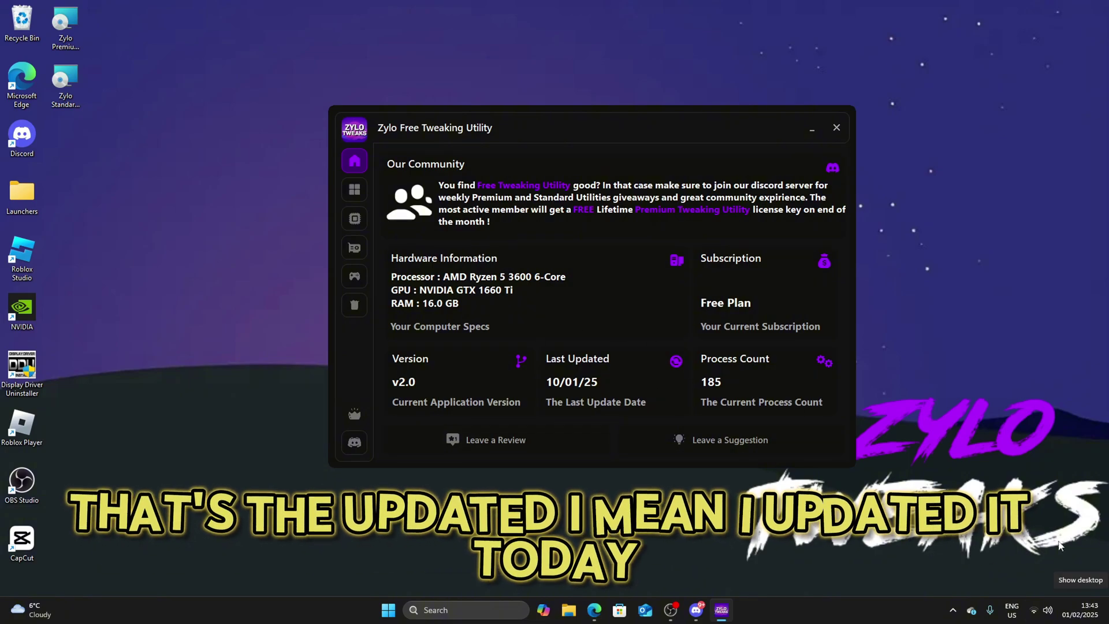
- Browse the General, Network, Peripherals and Latency tweak tabs and acknowledge the Windows Tweaks completion
click(354, 189)
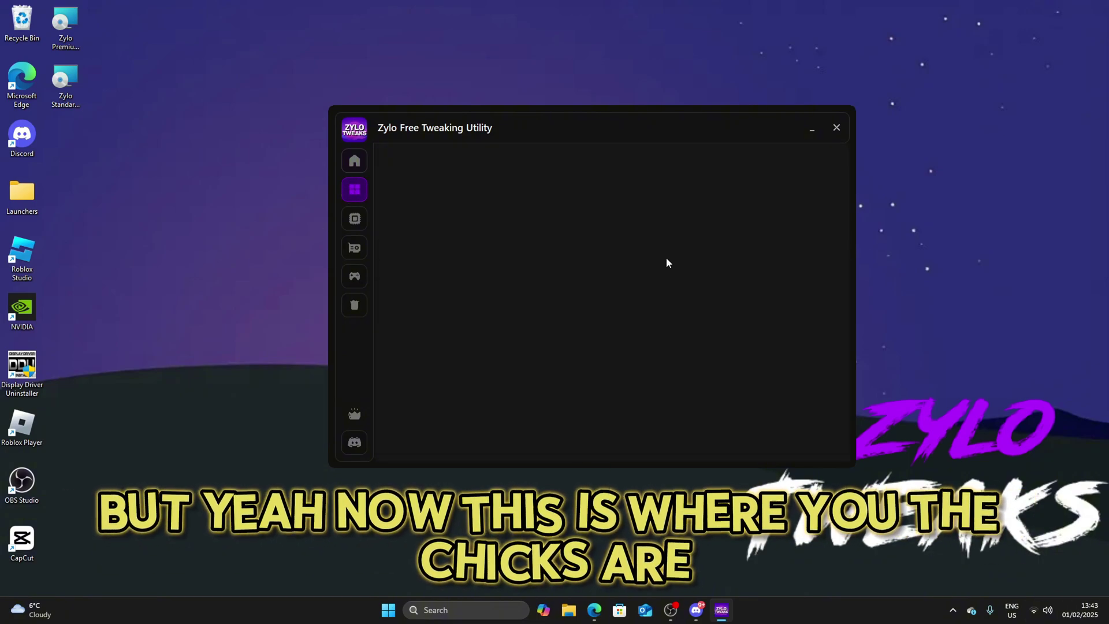
scroll(557, 261, down, 5)
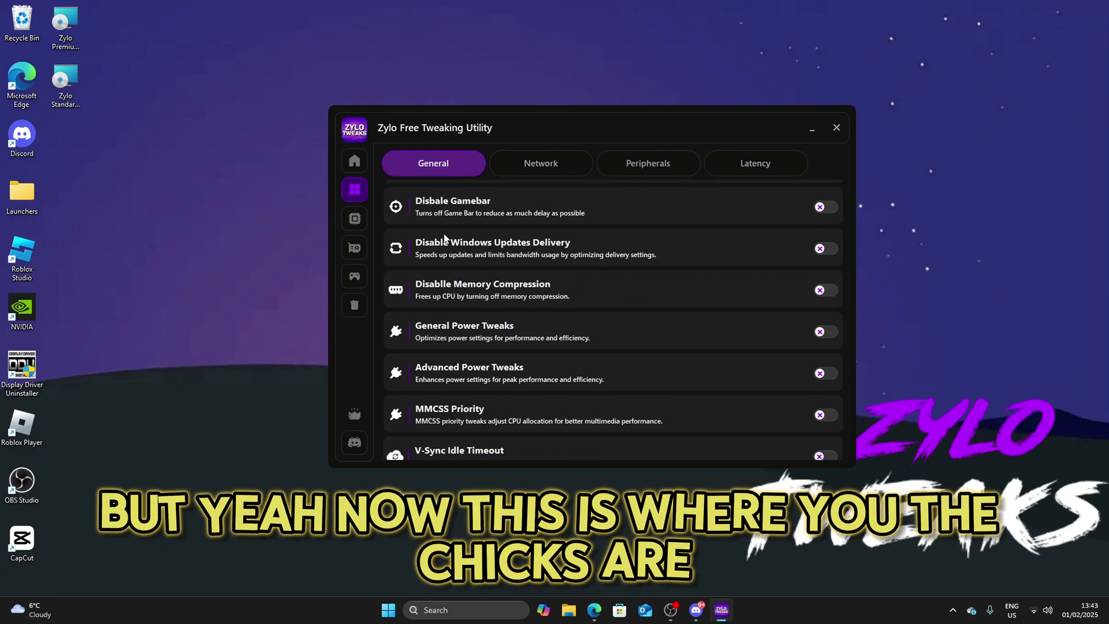
scroll(520, 242, up, 5)
click(540, 165)
click(659, 167)
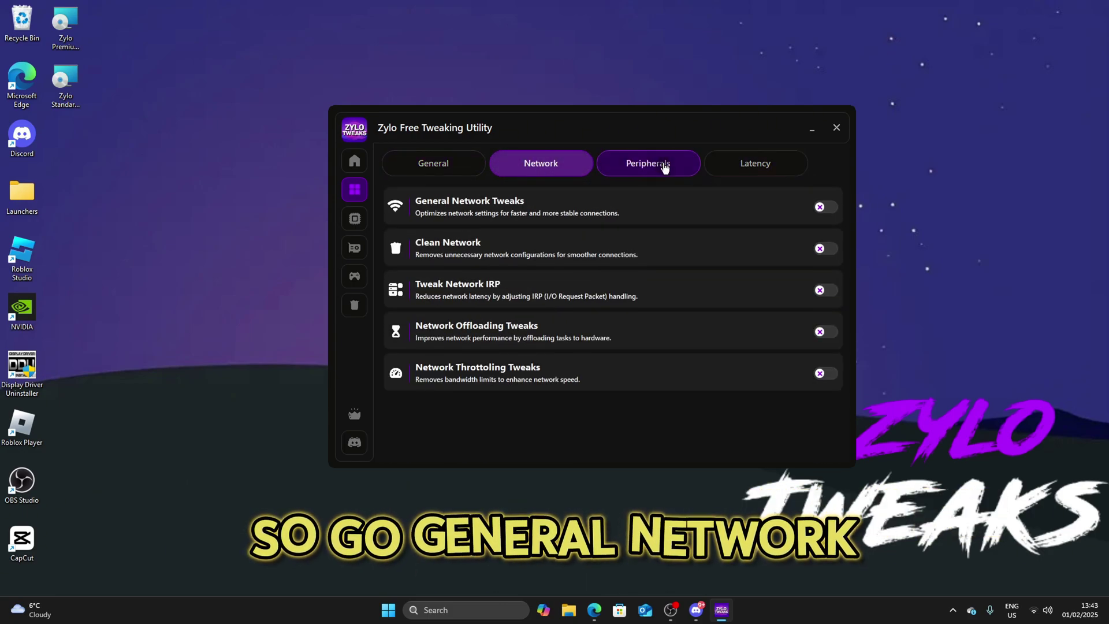
click(756, 167)
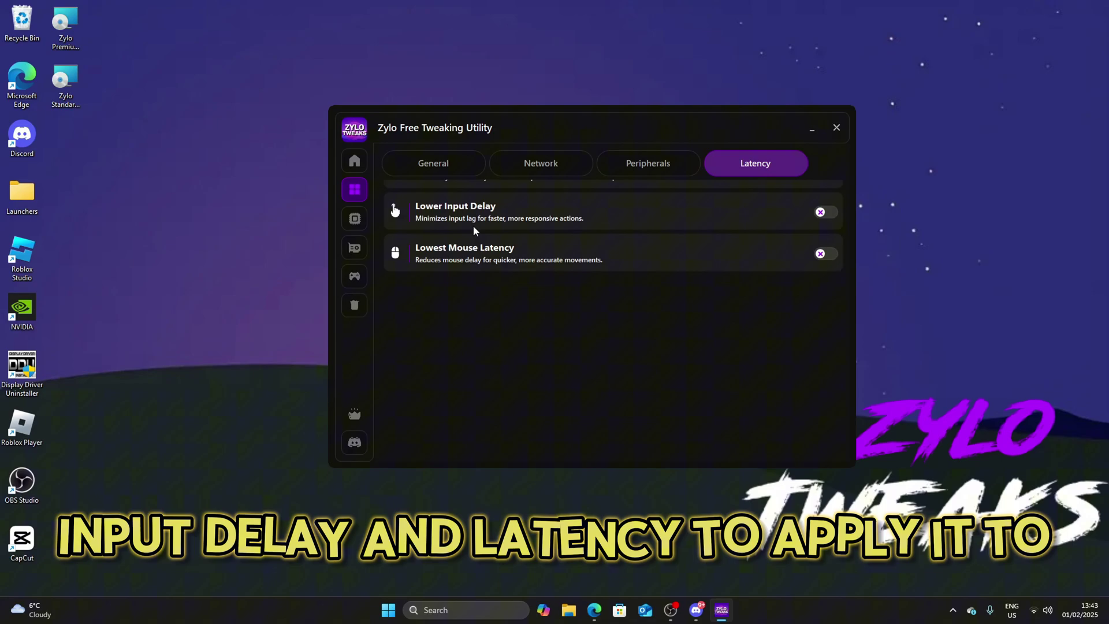
click(434, 165)
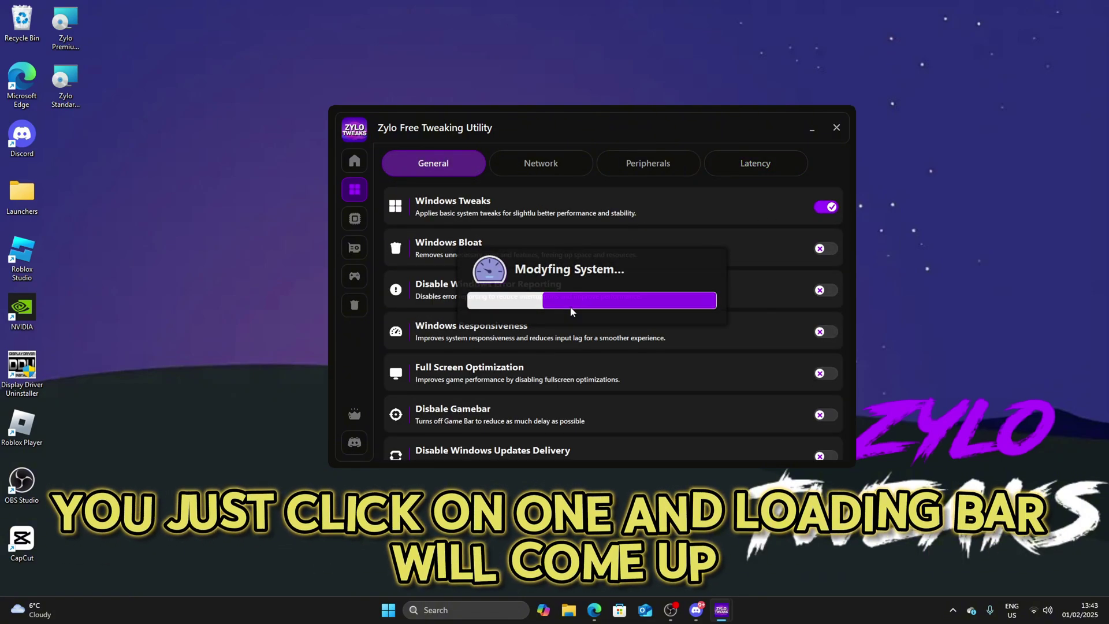
click(576, 305)
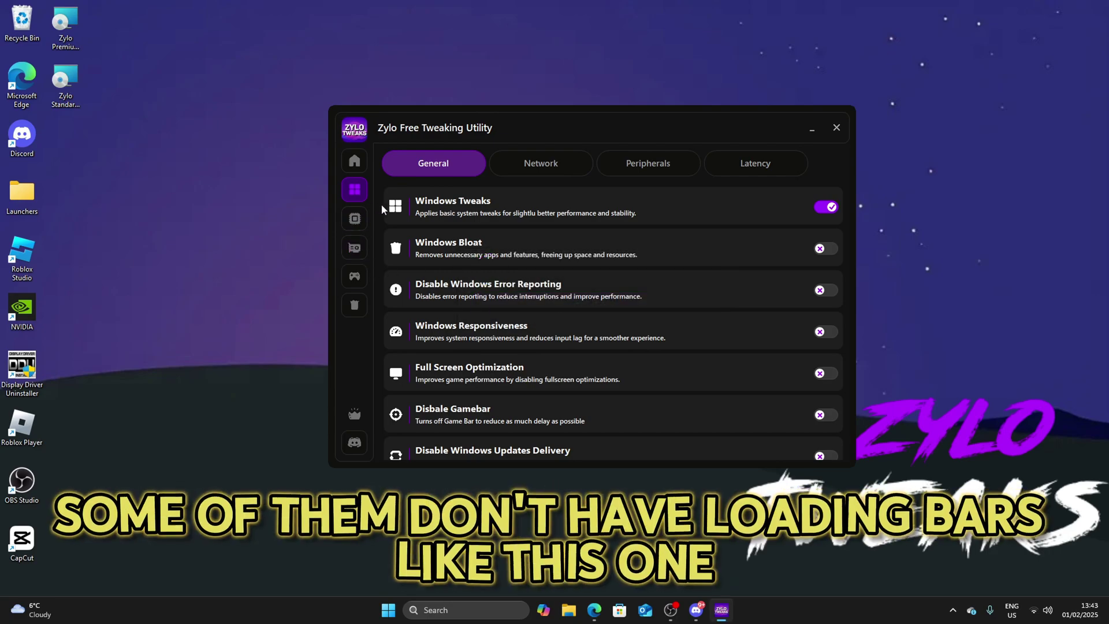
- Go to the Intel and AMD CPU tweaks page to enable AMD CPU Tweaks
click(354, 218)
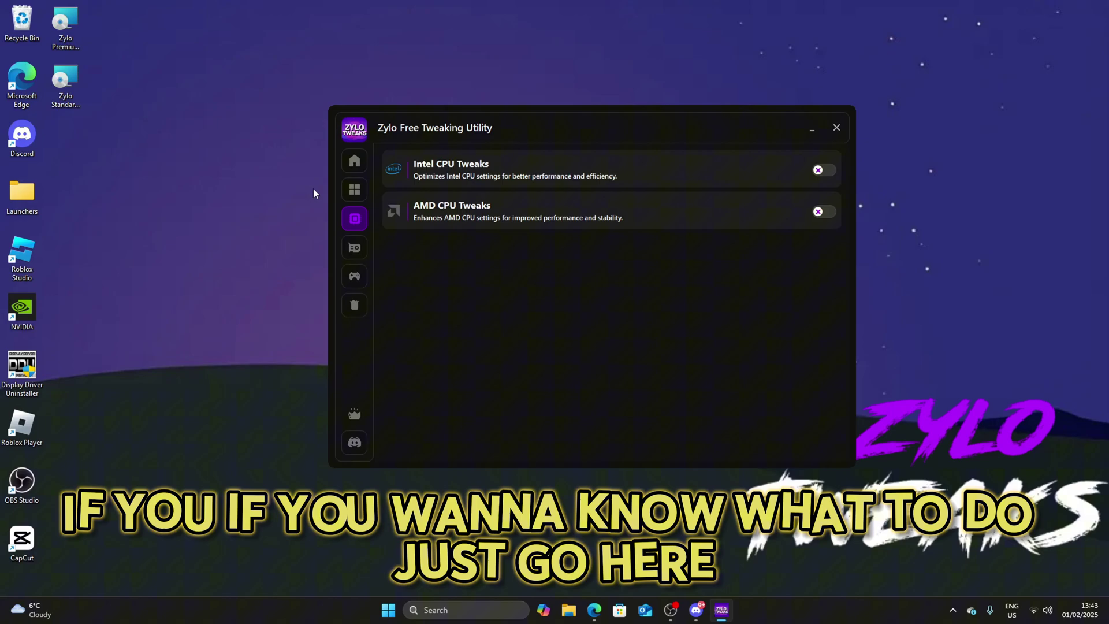
click(354, 161)
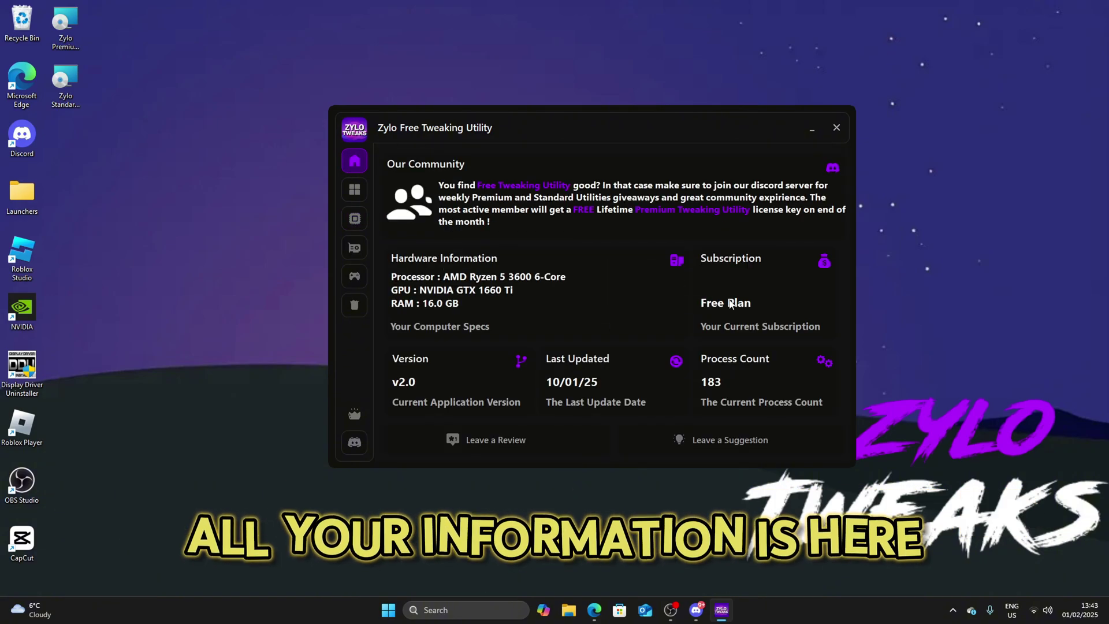
click(355, 218)
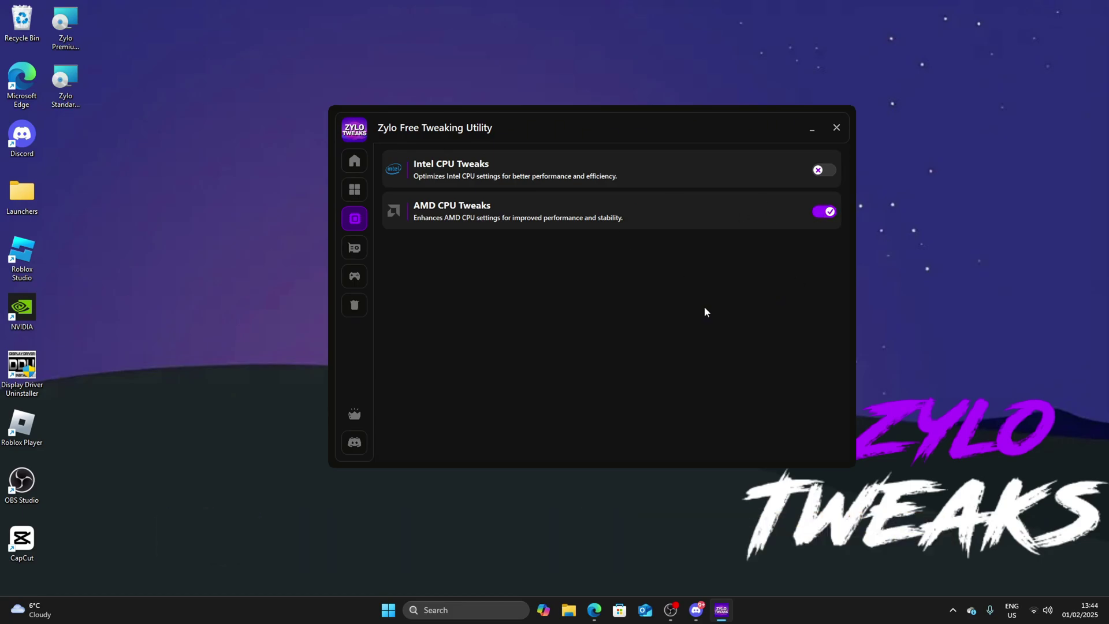
- Show CPU speed on Task Manager's Performance page, then return to Zylo's Windows tweaks list
click(402, 615)
text(Task Manager)
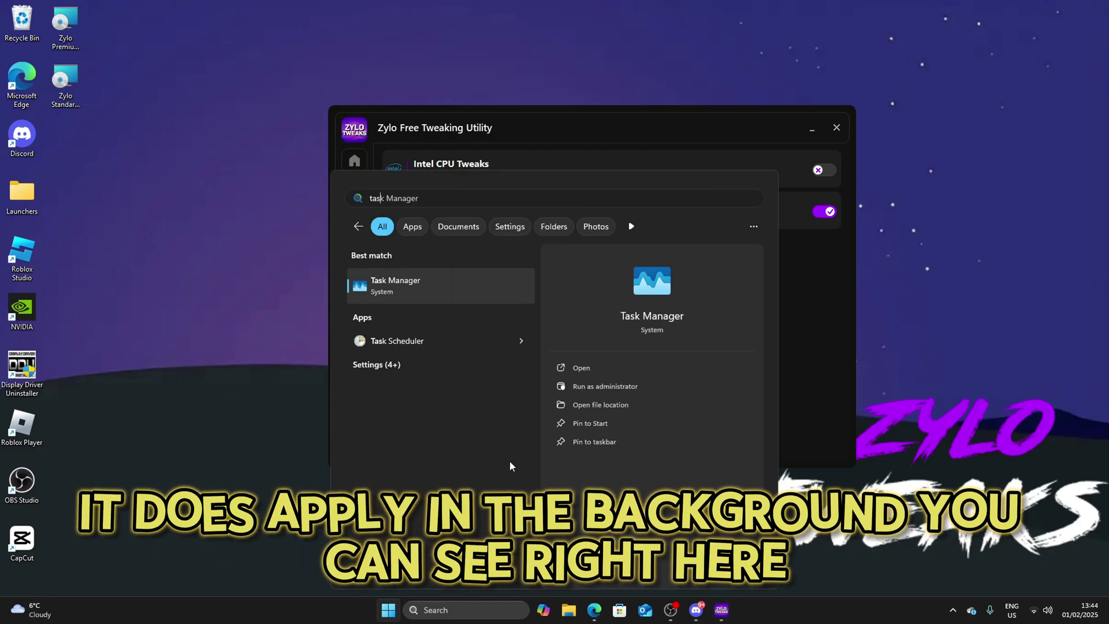
key(Return)
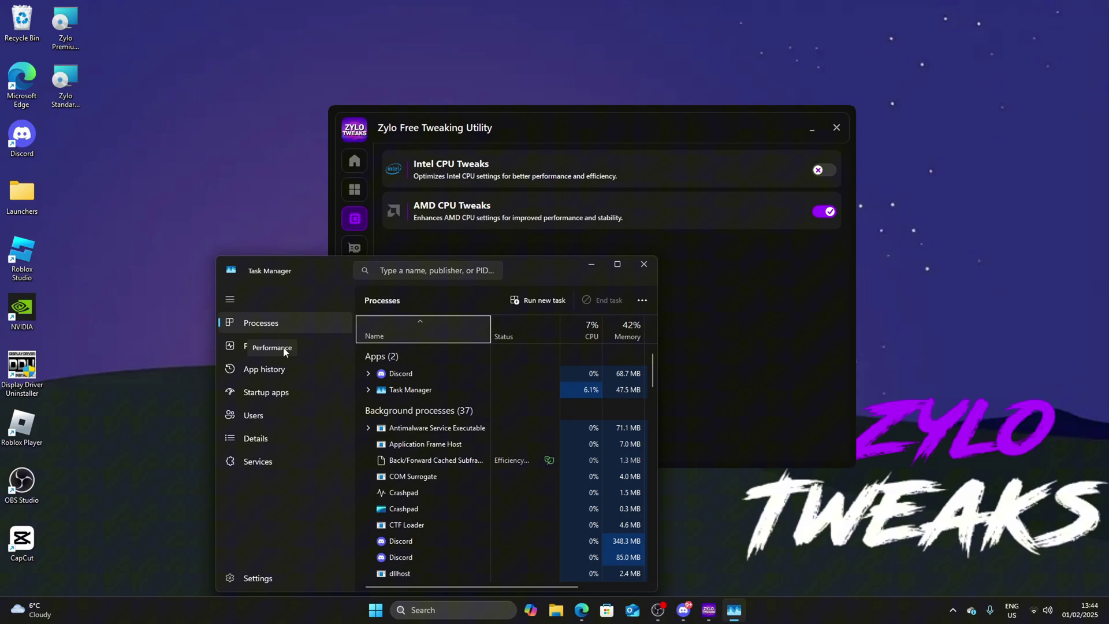
click(267, 347)
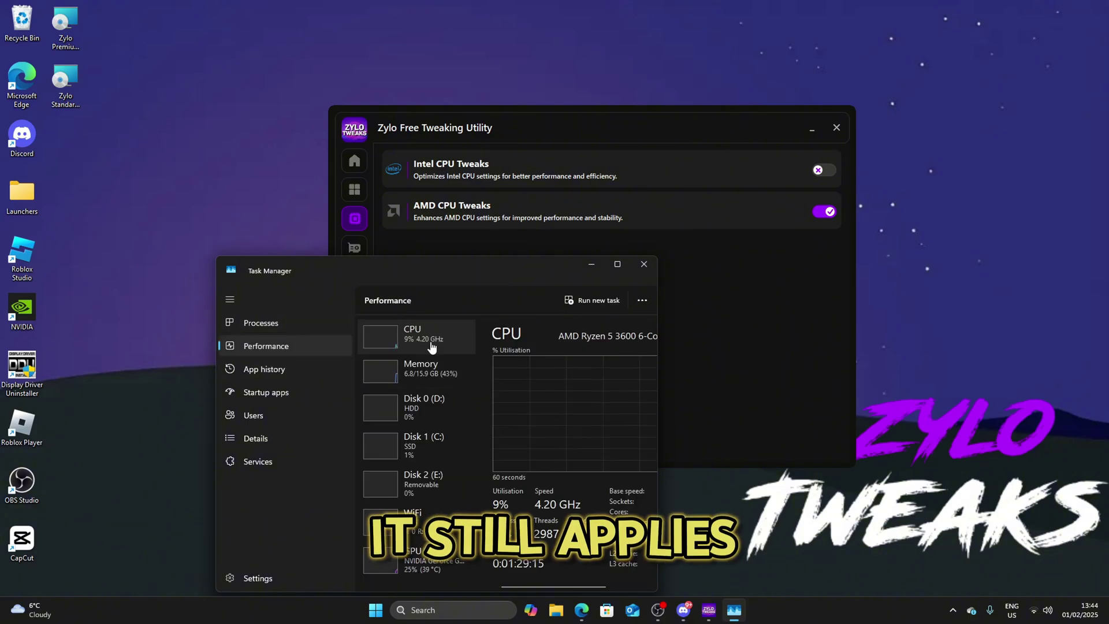
click(351, 189)
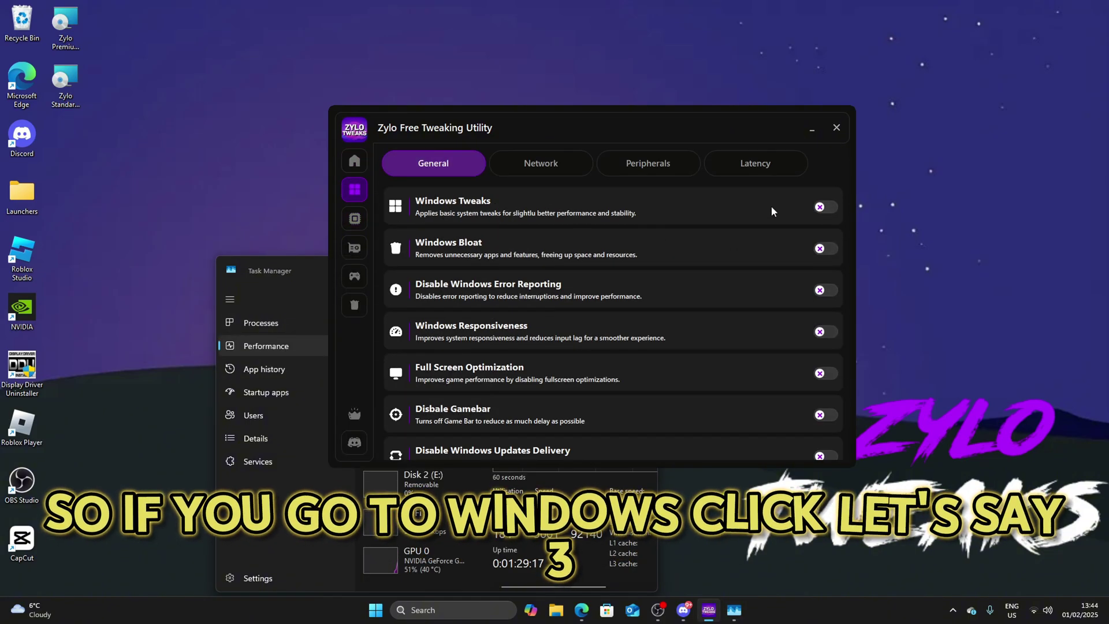
- Turn on Windows Tweaks, Windows Bloat removal and Disable Windows Error Reporting, dismissing the completion message
click(827, 208)
click(826, 249)
click(826, 291)
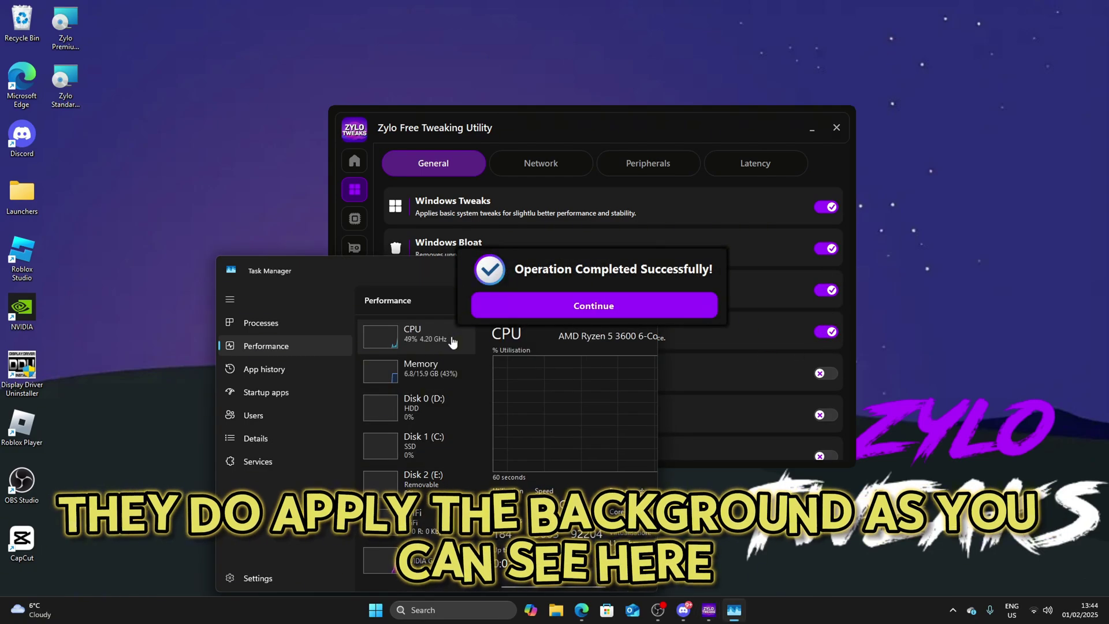
click(554, 321)
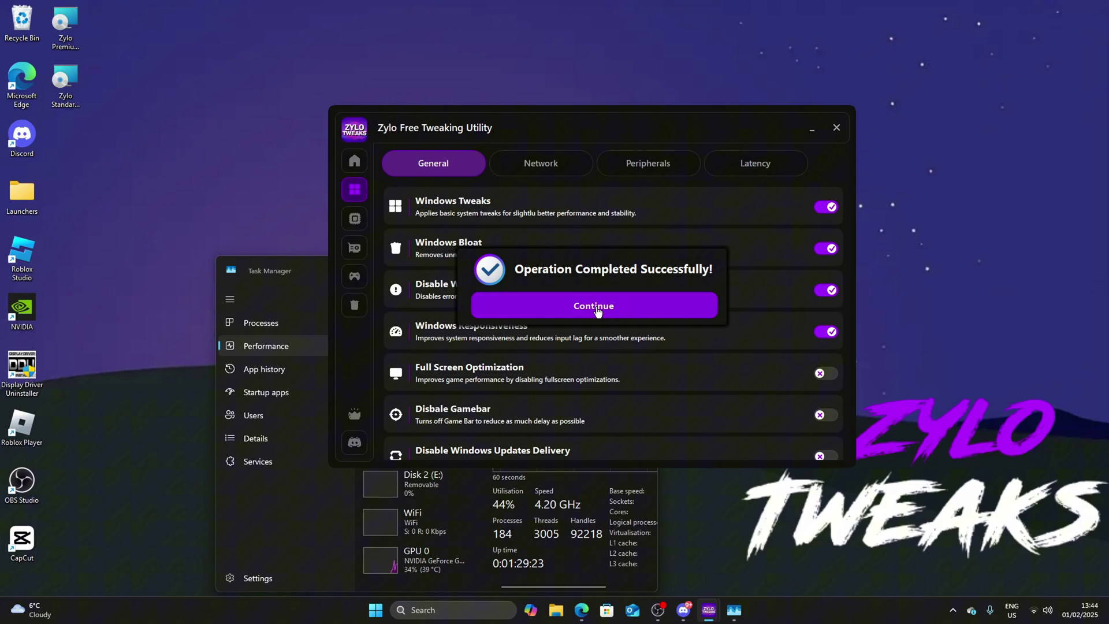
click(607, 308)
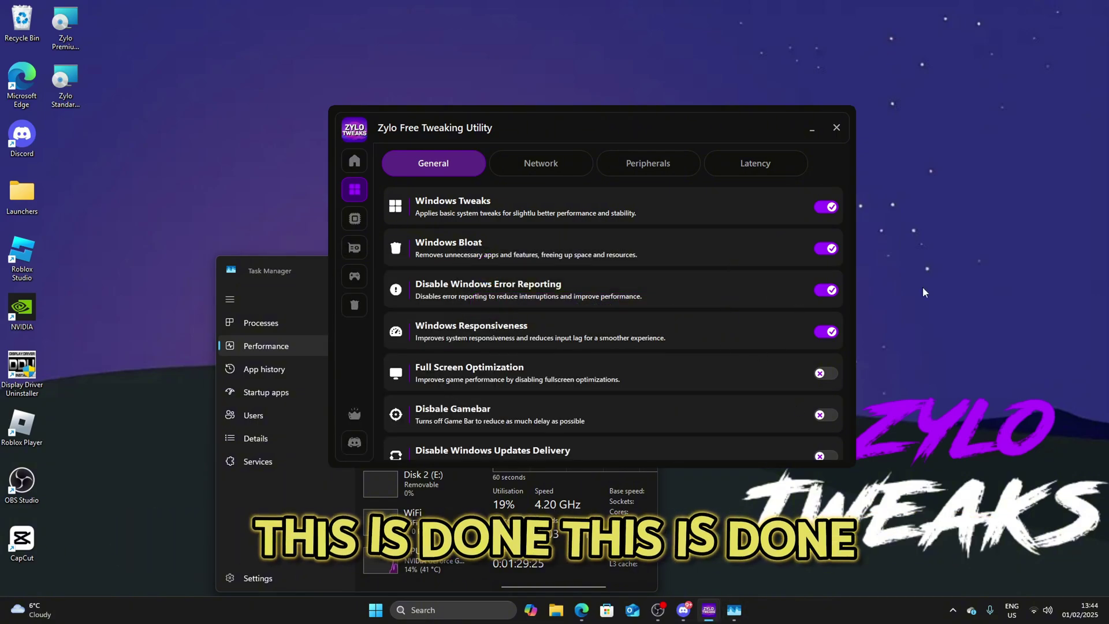
click(398, 347)
click(763, 278)
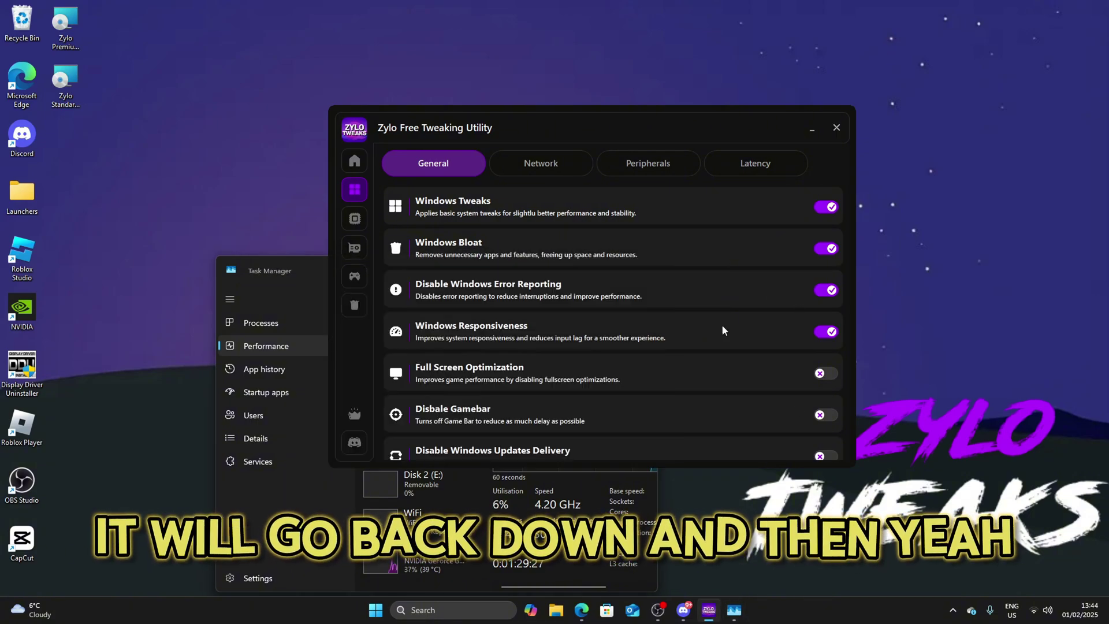
scroll(797, 260, down, 3)
scroll(797, 262, up, 3)
scroll(797, 260, down, 3)
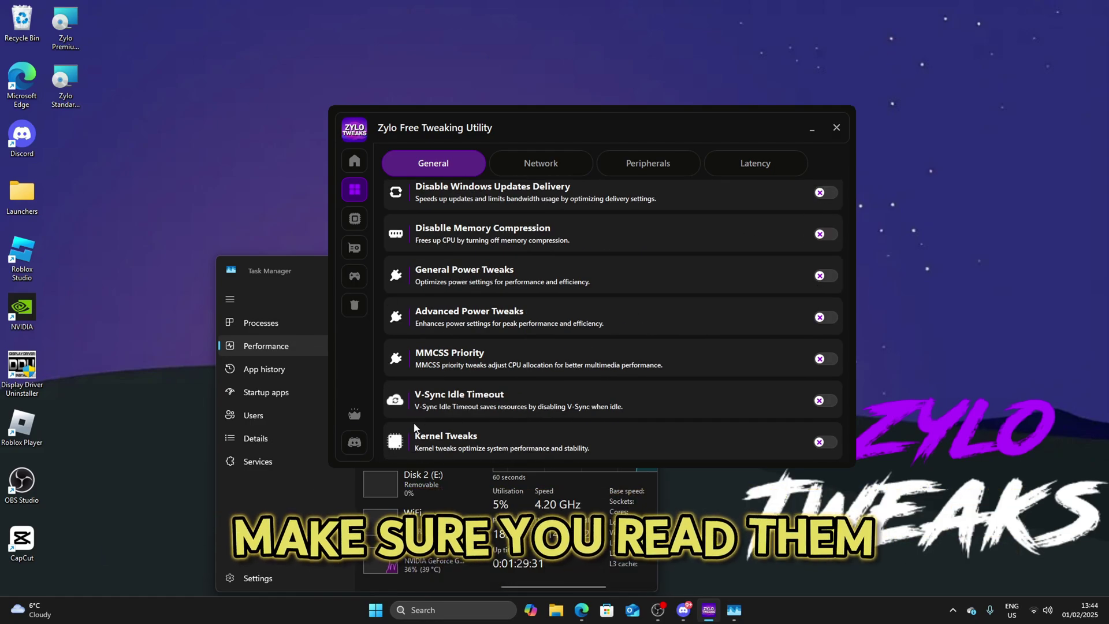
scroll(622, 320, up, 3)
scroll(622, 320, down, 3)
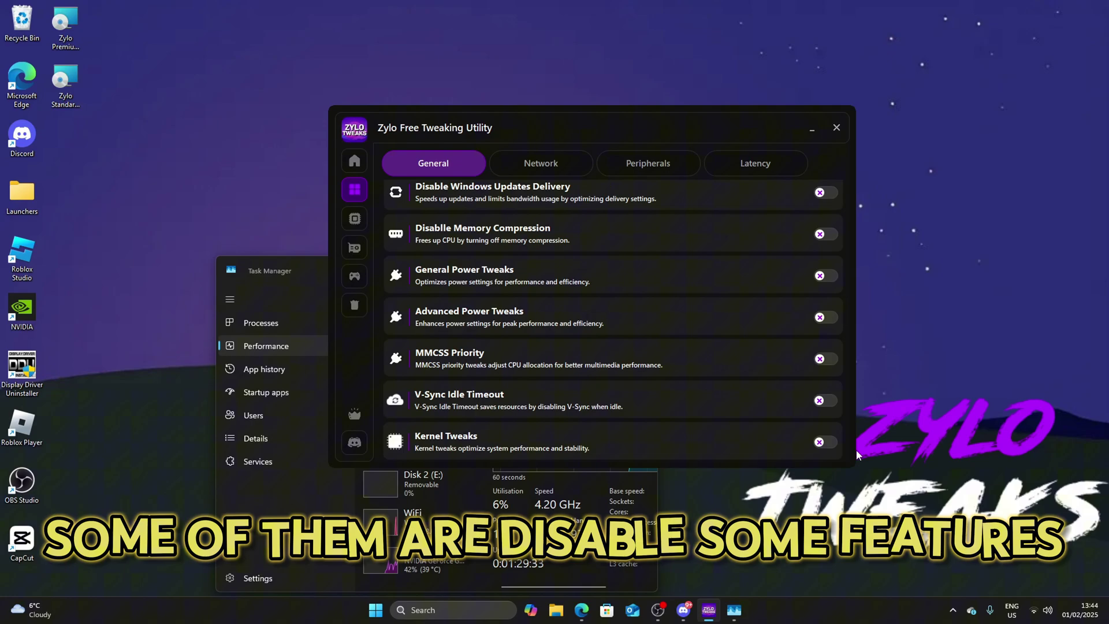
- Turn on V-Sync Idle Timeout, Kernel Tweaks and Full Screen Optimization while watching CPU usage
click(826, 442)
click(826, 401)
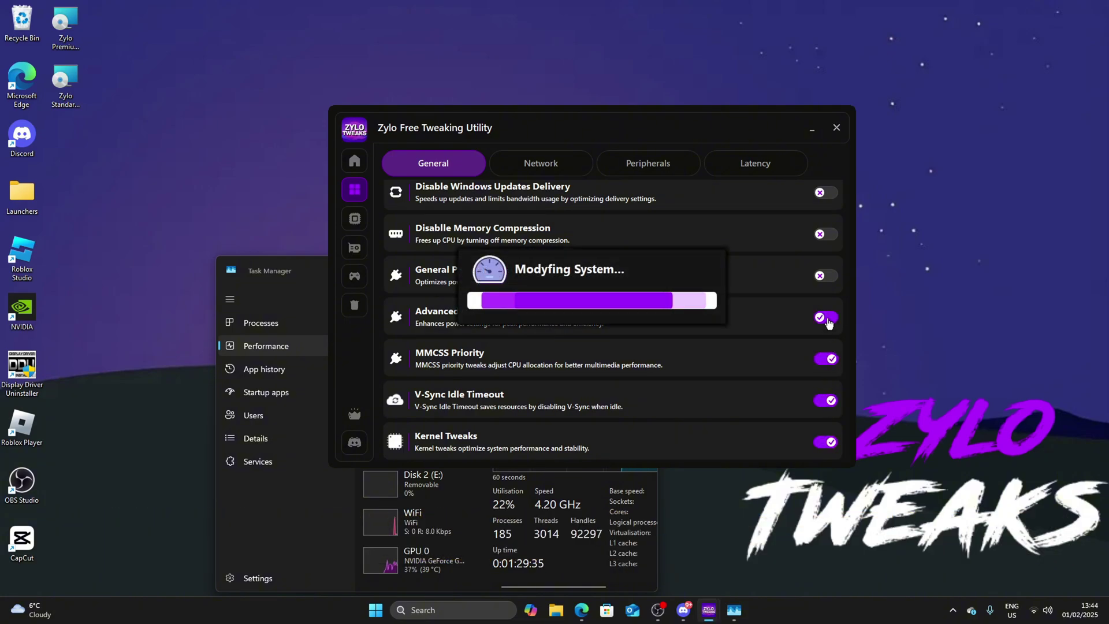
scroll(761, 294, up, 3)
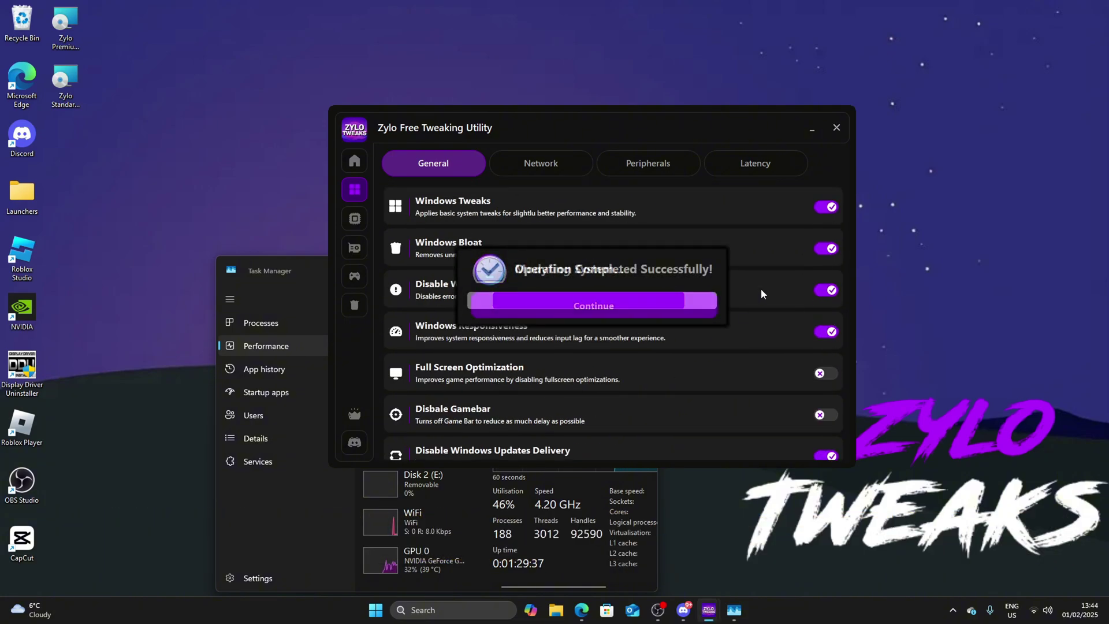
click(827, 373)
click(523, 507)
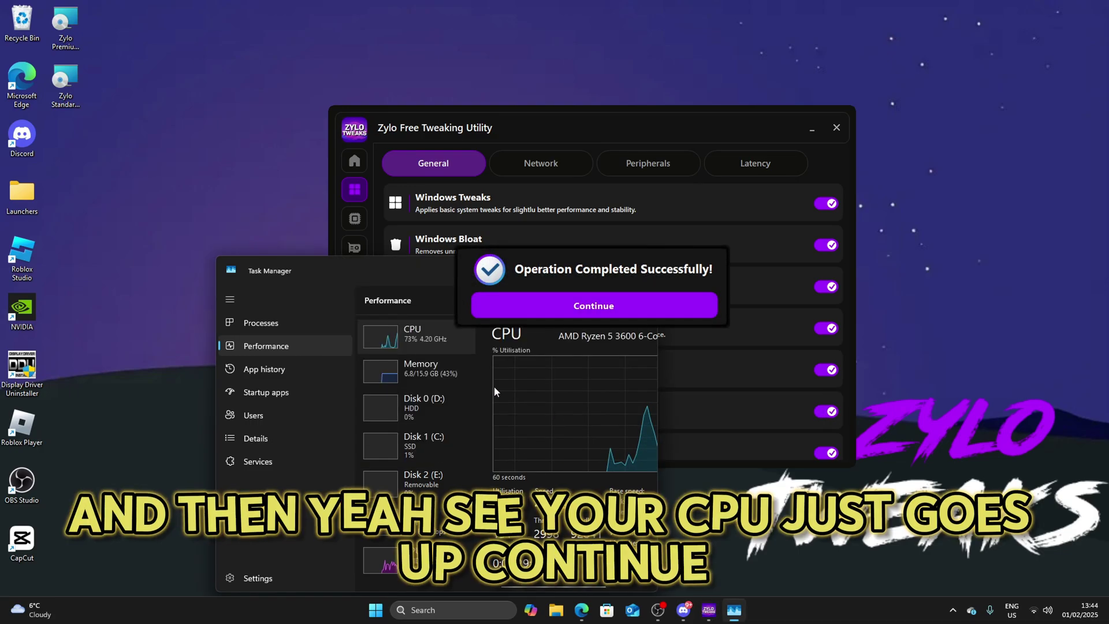
click(639, 311)
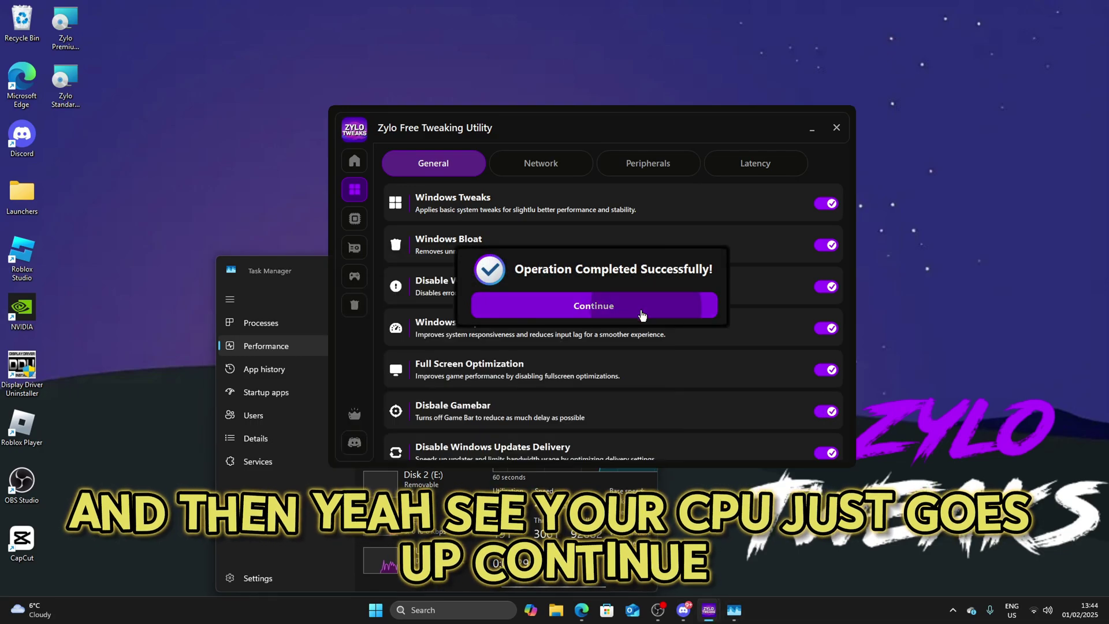
click(616, 310)
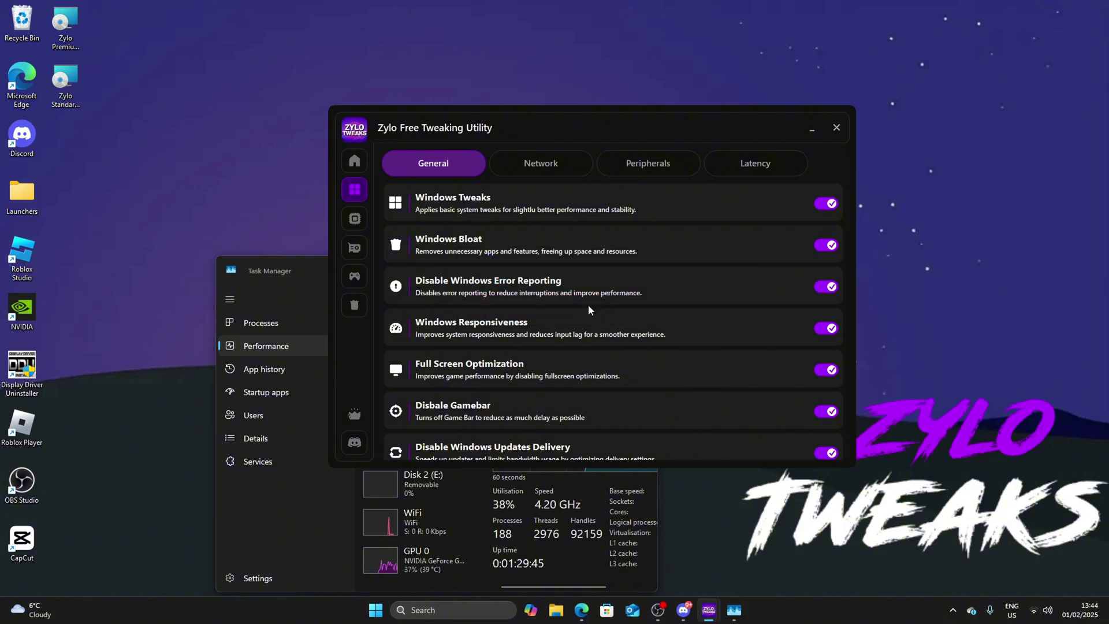
scroll(541, 307, down, 3)
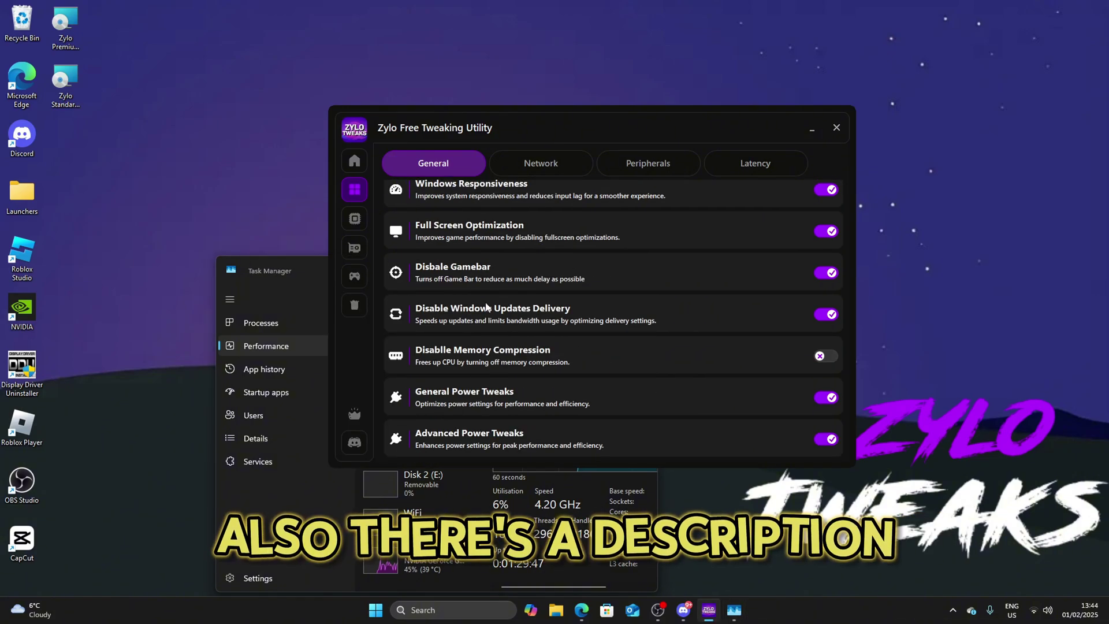
scroll(468, 297, up, 3)
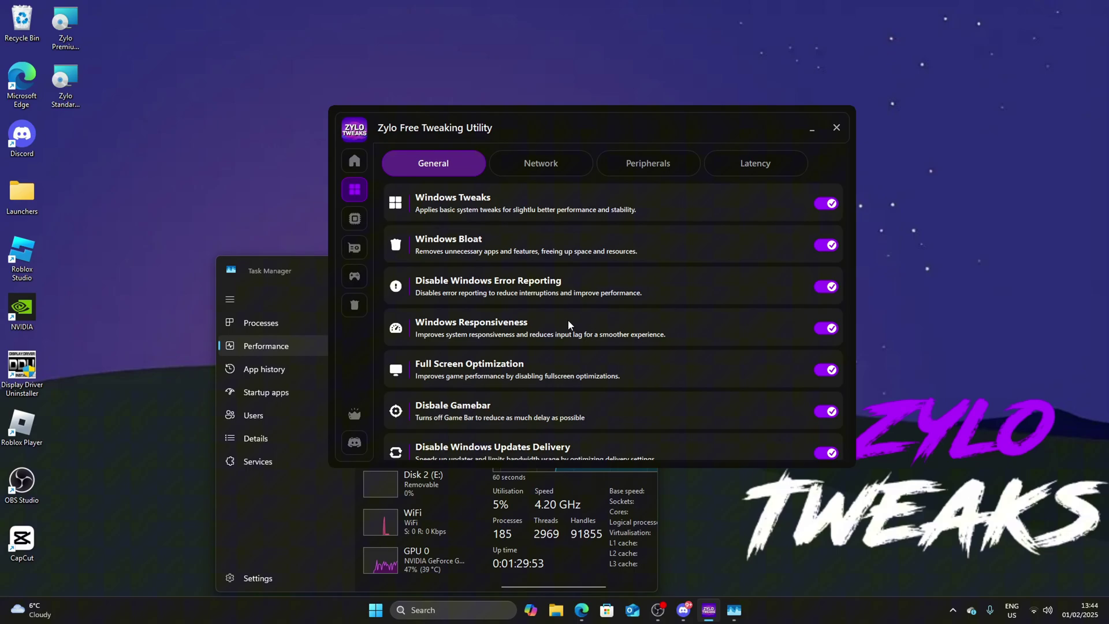
scroll(819, 390, down, 3)
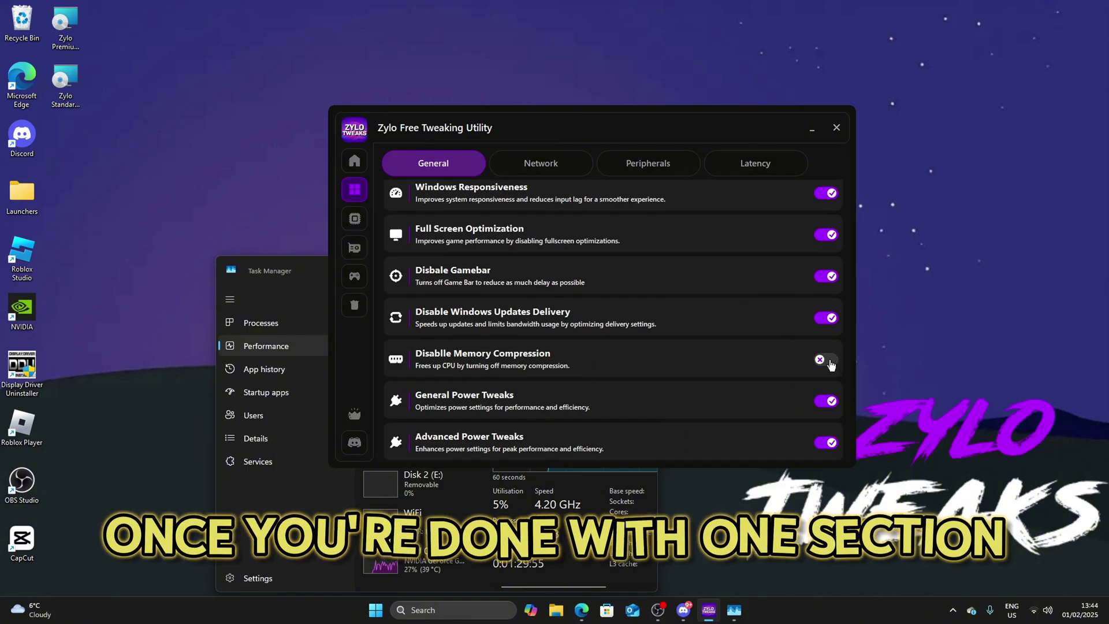
- Turn on Disable Memory Compression, dismiss its completion message, and revisit the General list
click(827, 361)
click(530, 164)
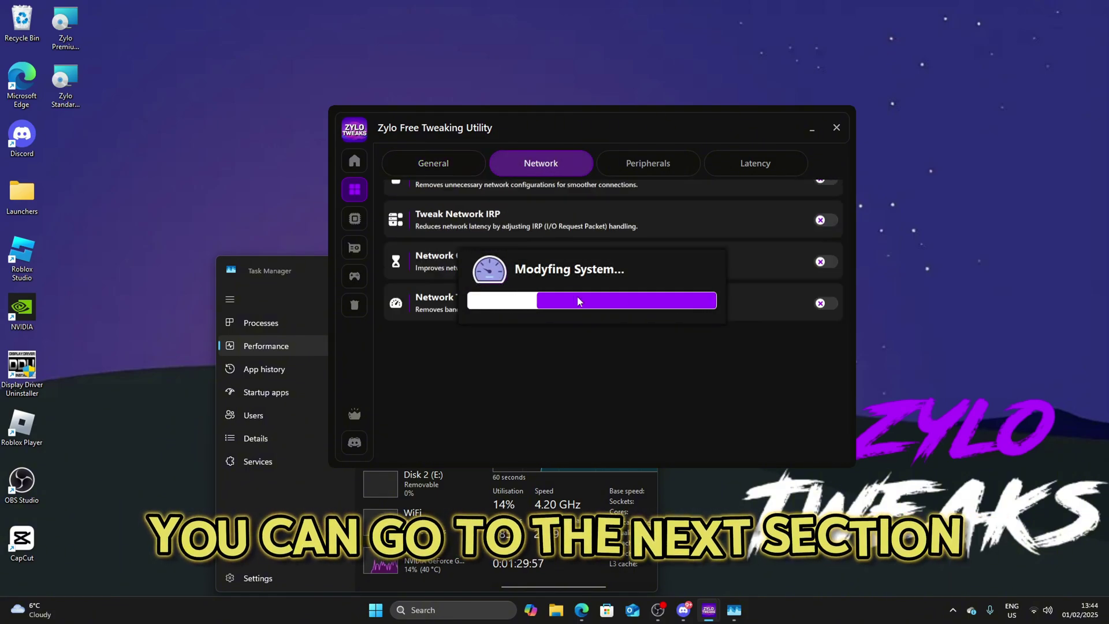
click(574, 303)
click(434, 164)
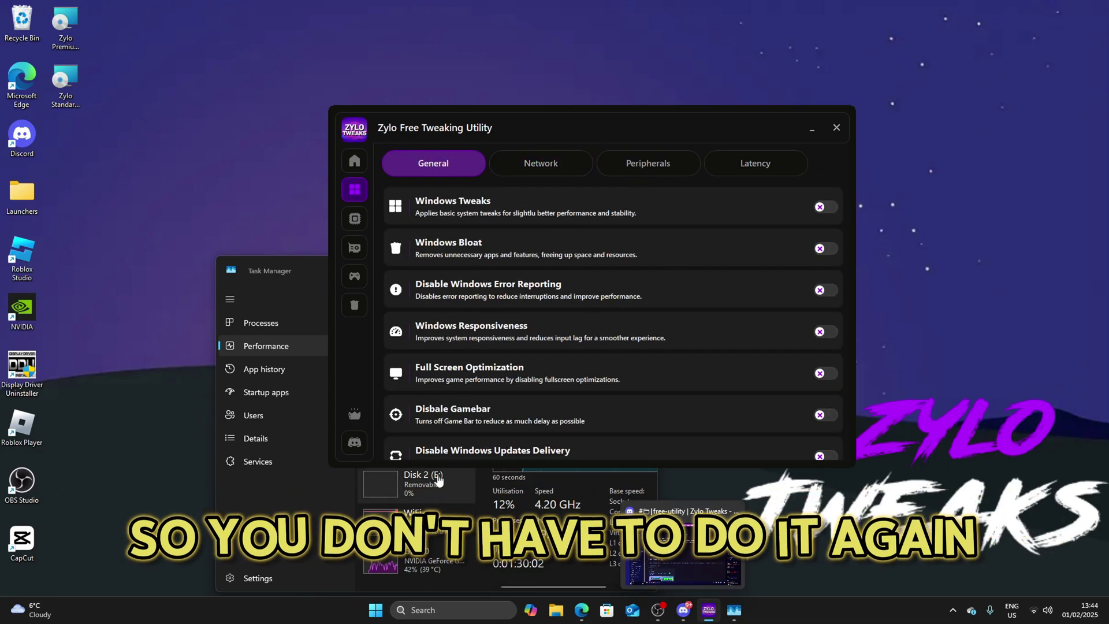
- Turn on General Network Tweaks, Clean Network and Tweak Network IRP, then view Peripherals and Latency lists
click(539, 165)
click(826, 207)
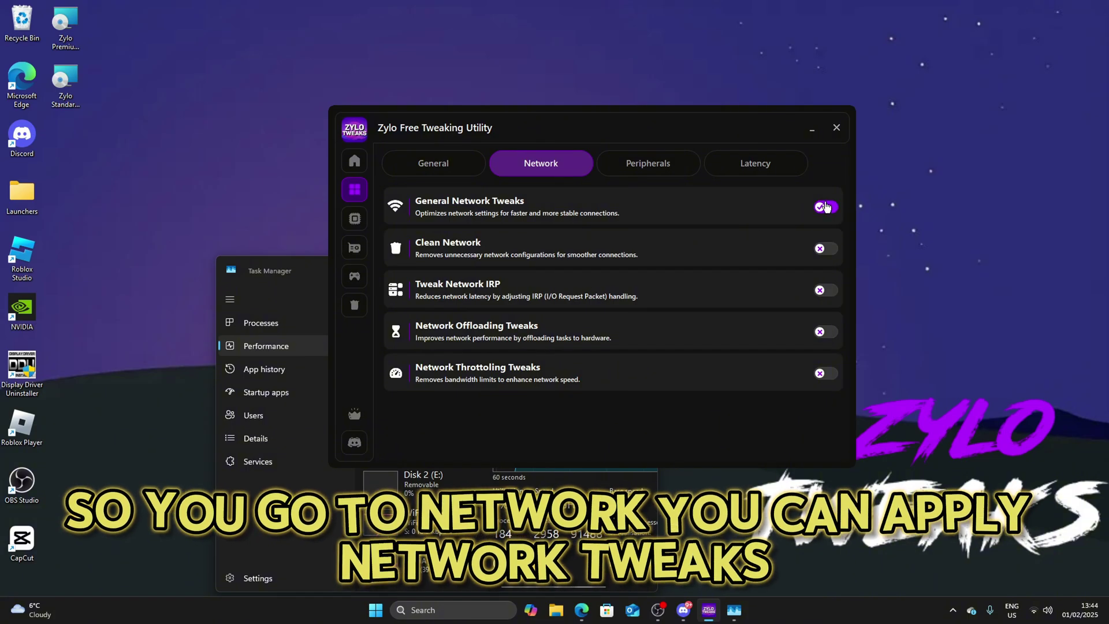
click(826, 249)
click(825, 290)
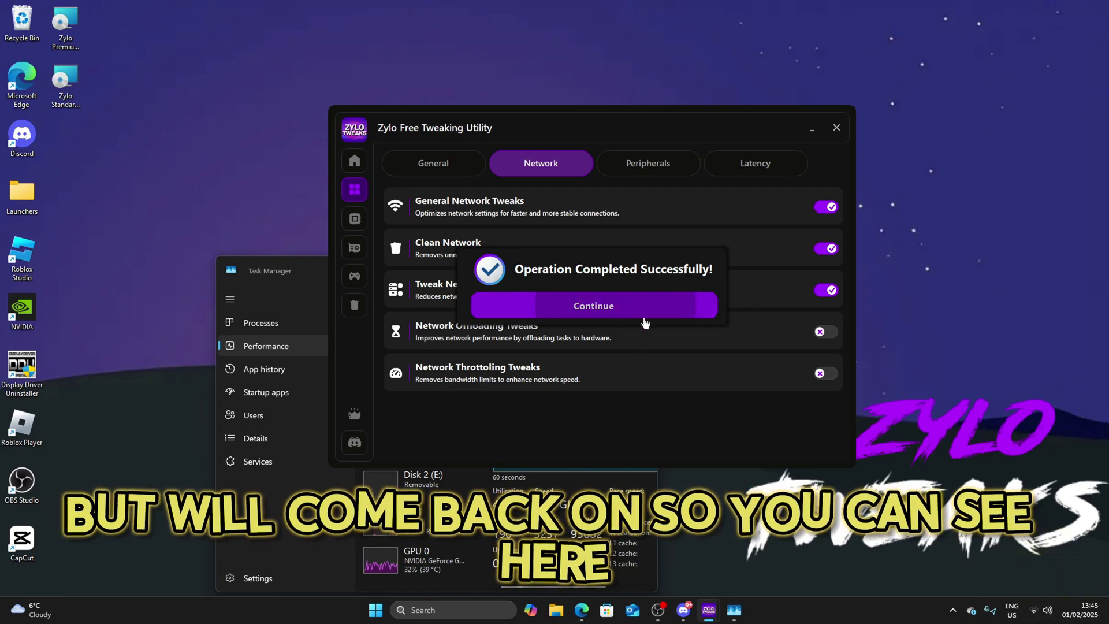
click(654, 164)
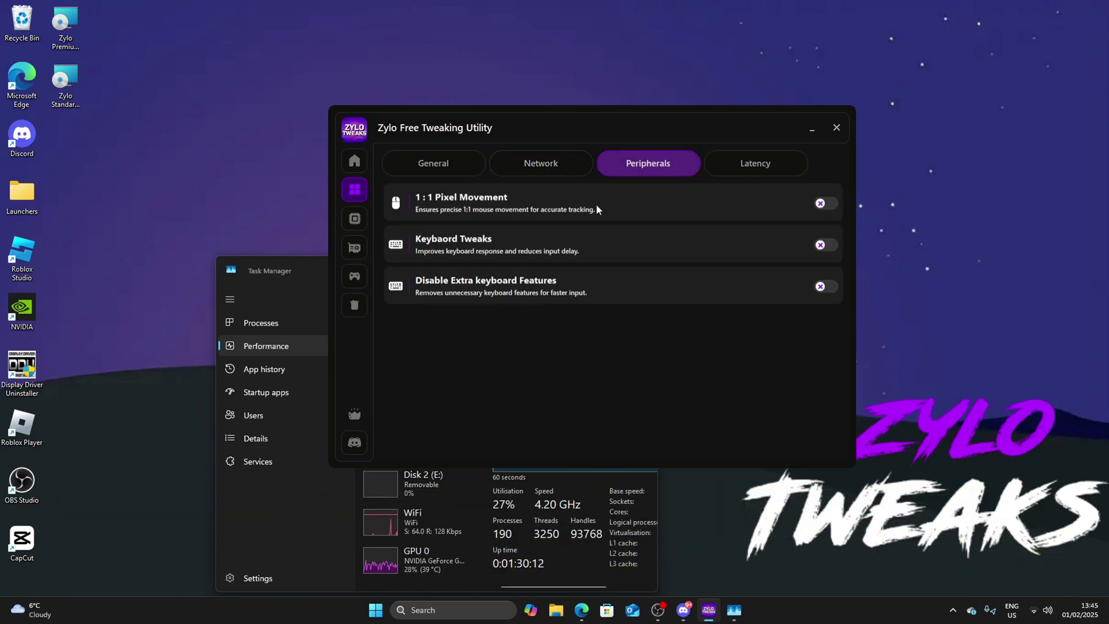
click(744, 169)
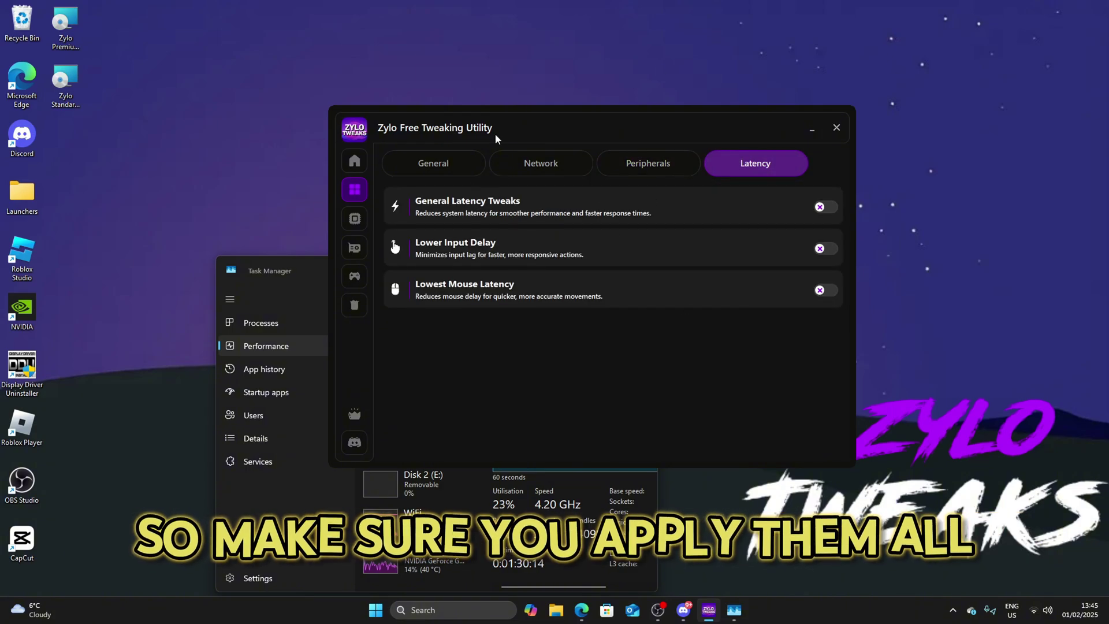
- Turn on the Nvidia Post Processing, GPU Power, Scheduler, Scheduler GPU and HAGS tweaks
click(354, 219)
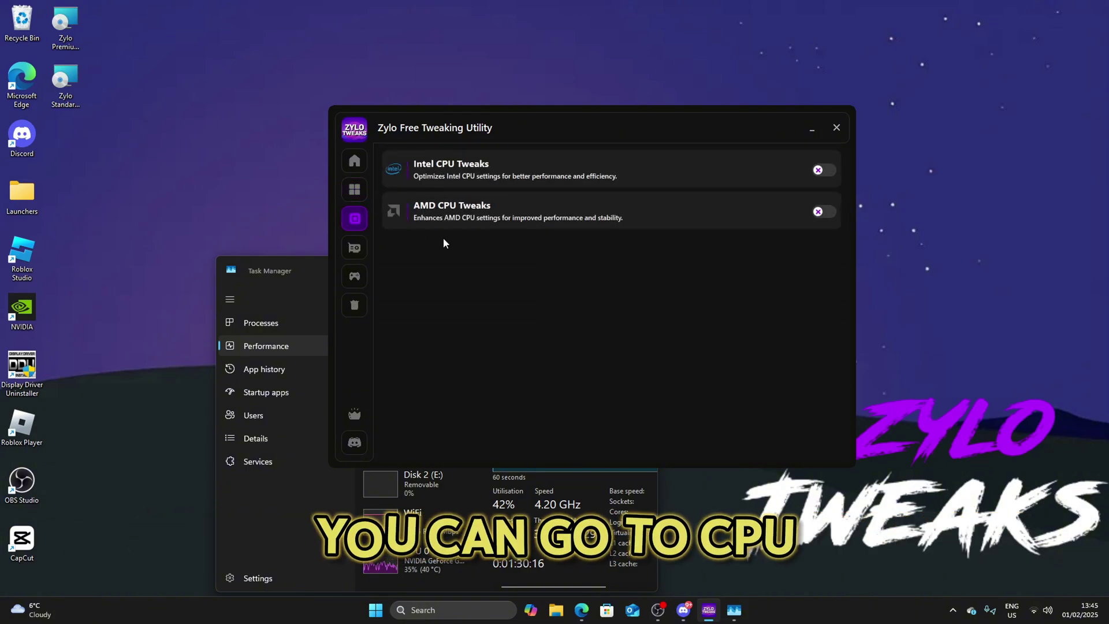
click(356, 161)
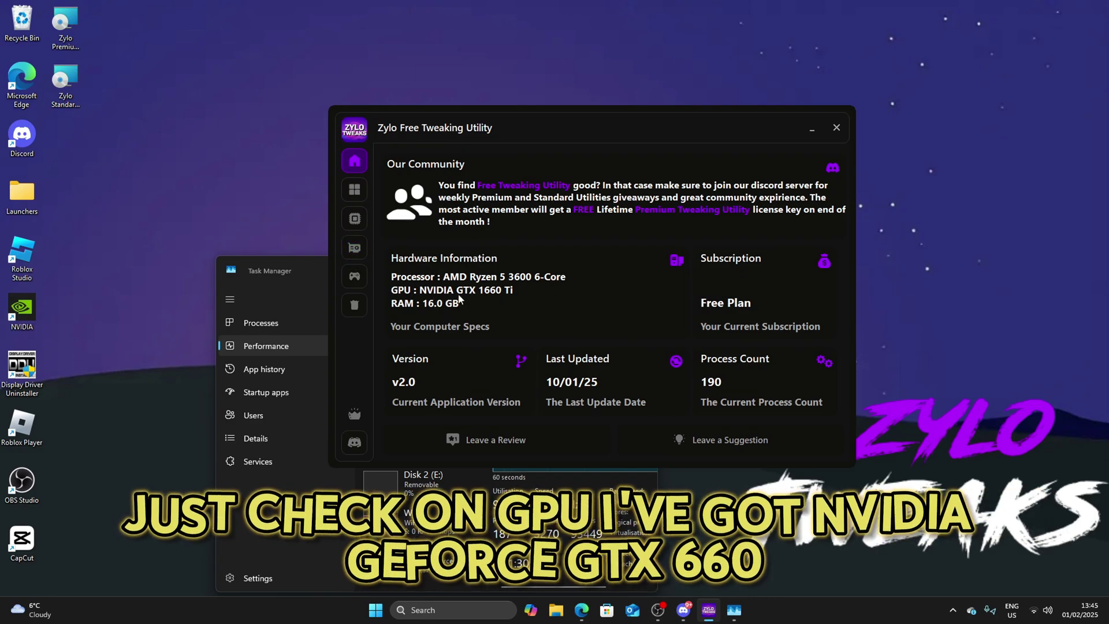
click(354, 248)
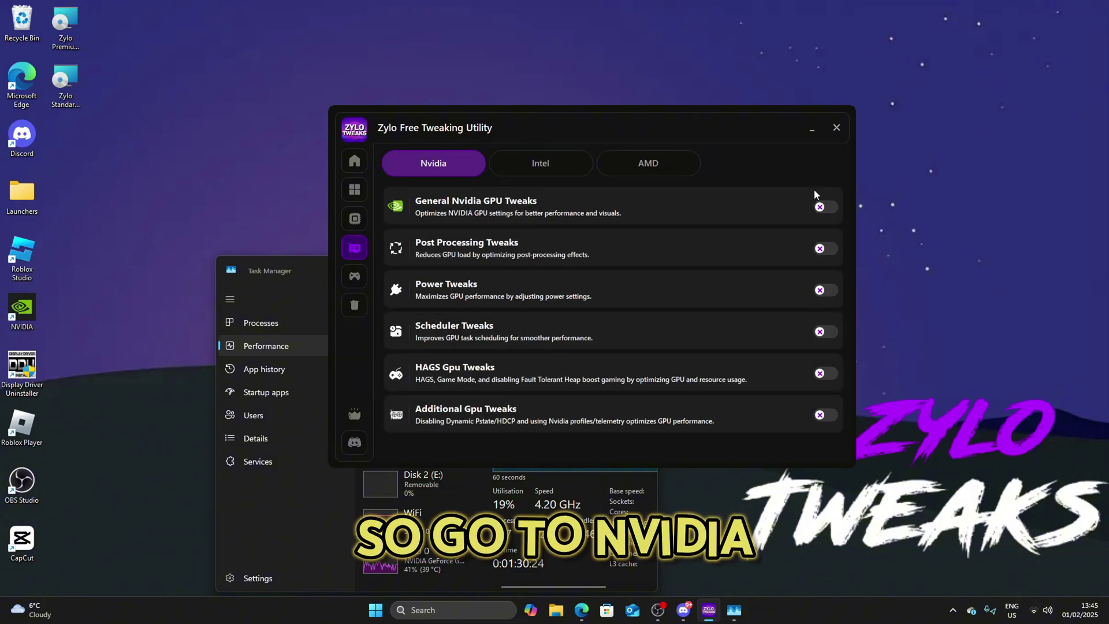
click(824, 248)
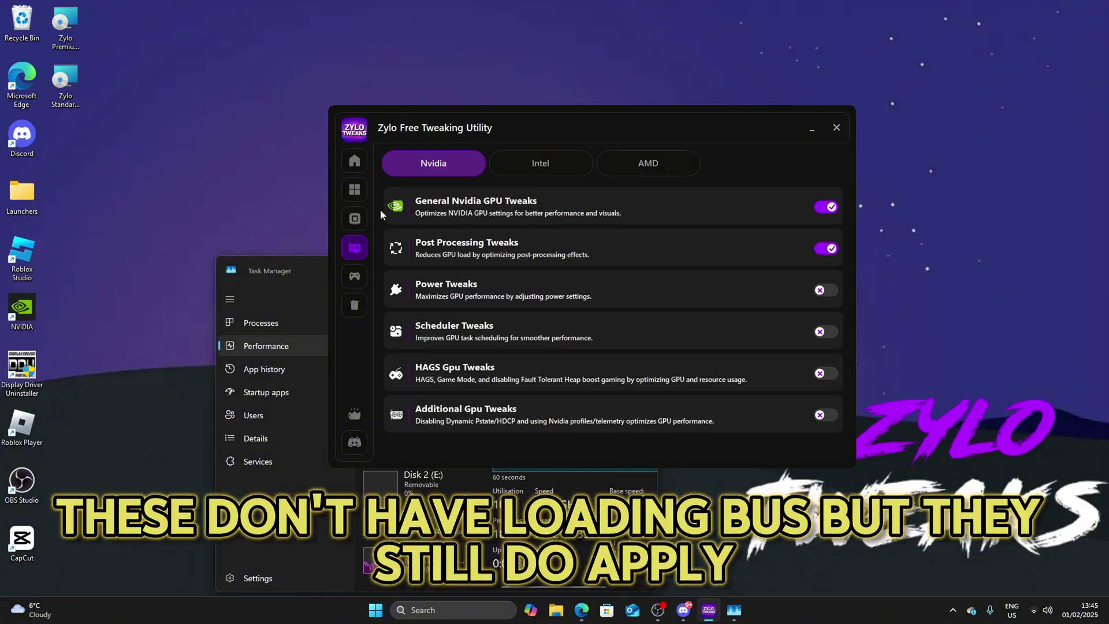
click(825, 289)
click(824, 332)
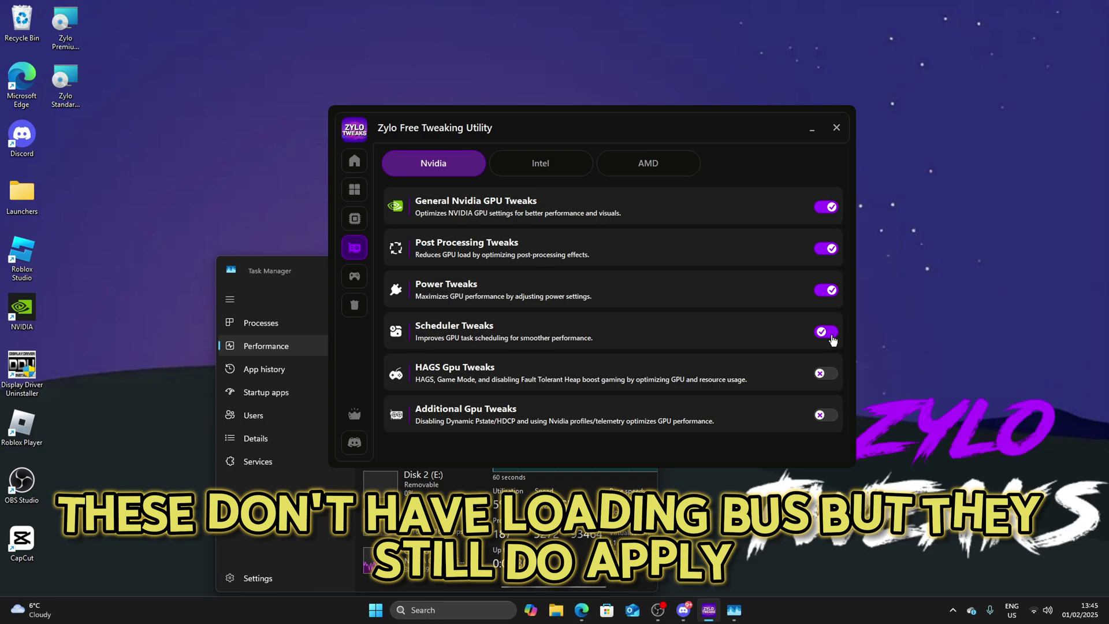
click(824, 373)
click(824, 414)
- Check usage in Task Manager, then apply the Fortnite game tweaks and dismiss the confirmation
click(595, 534)
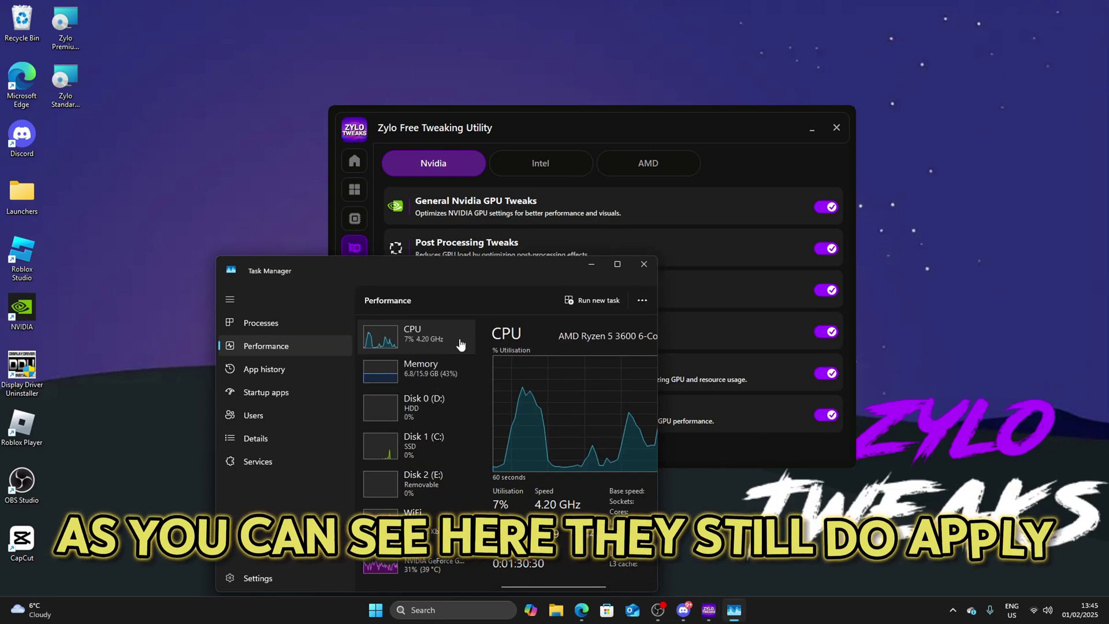
click(766, 392)
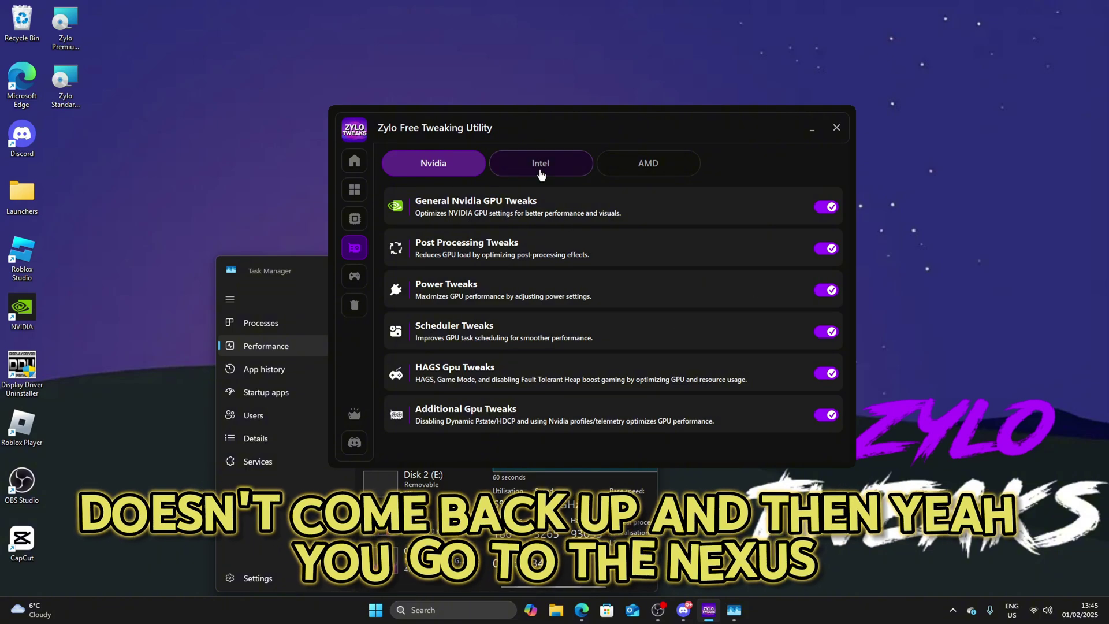
click(354, 276)
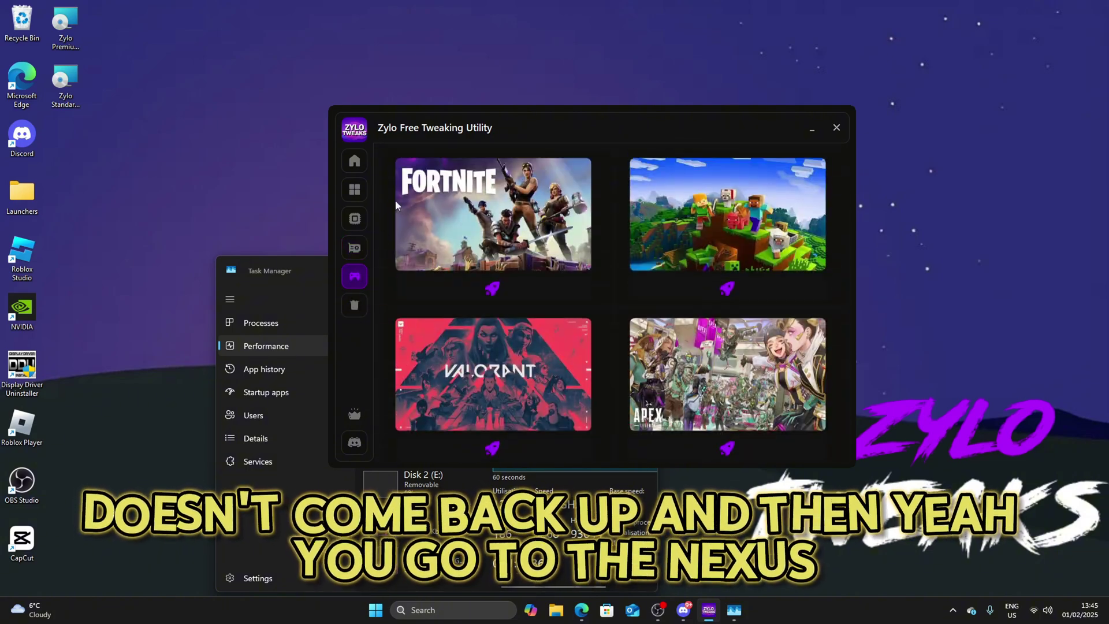
click(521, 288)
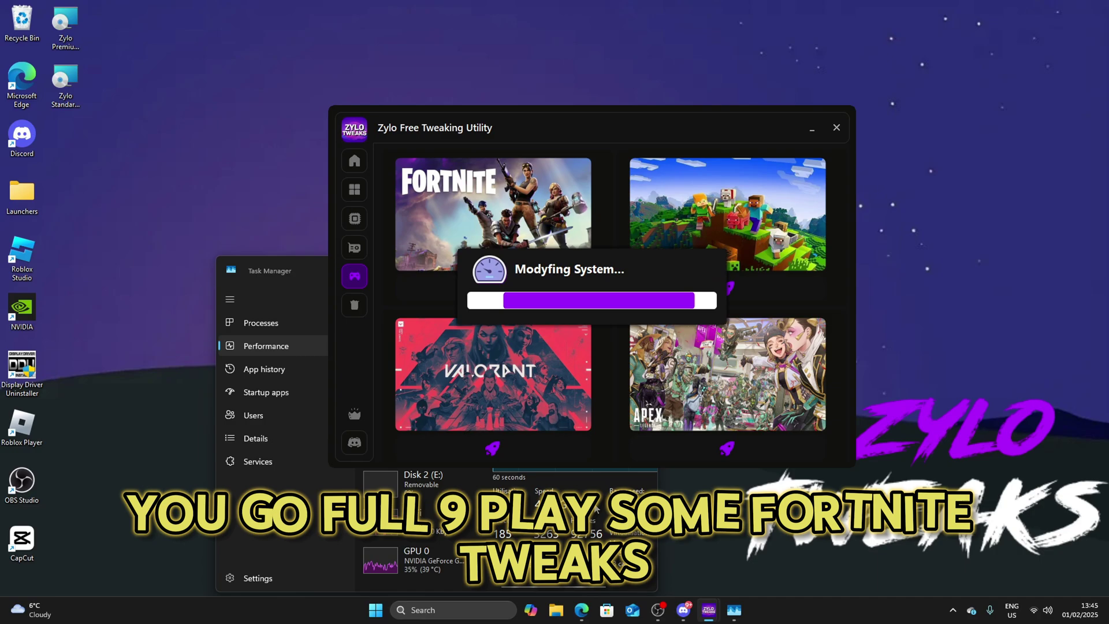
click(575, 299)
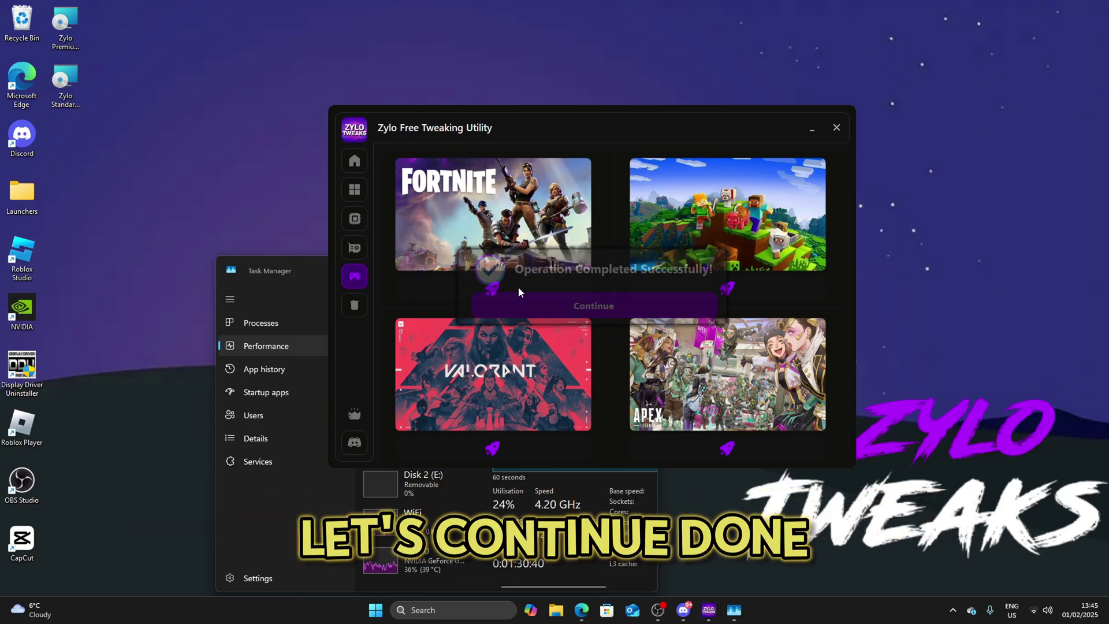
- Switch on the Recycle Bin, Temp, DNS Cache and Update Cache cleaning tweaks, repositioning the window
click(355, 305)
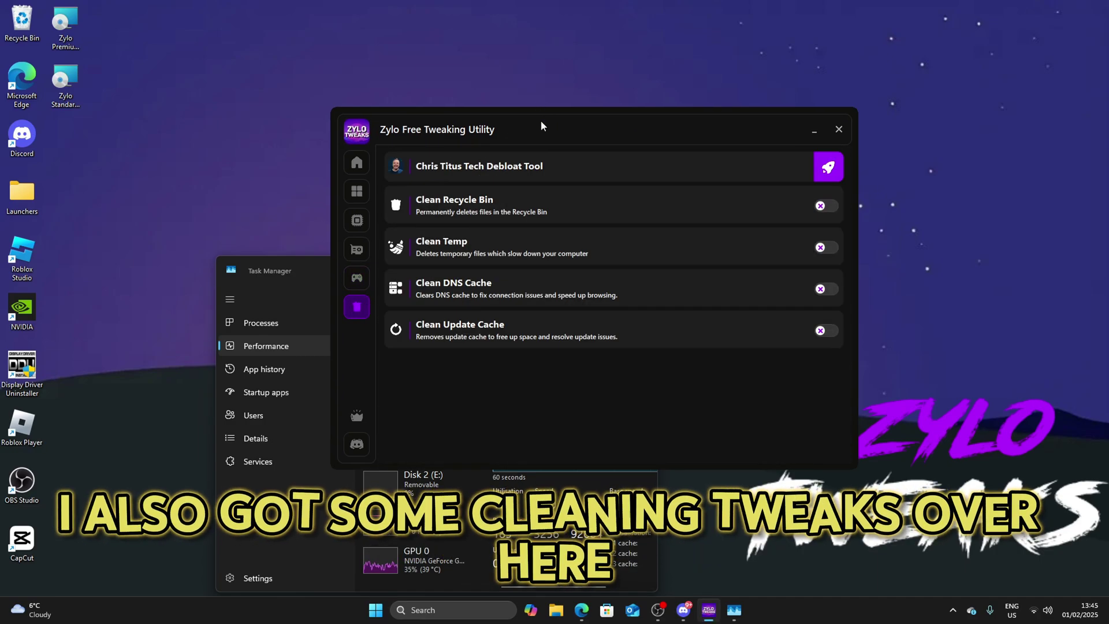
drag(541, 121, 683, 125)
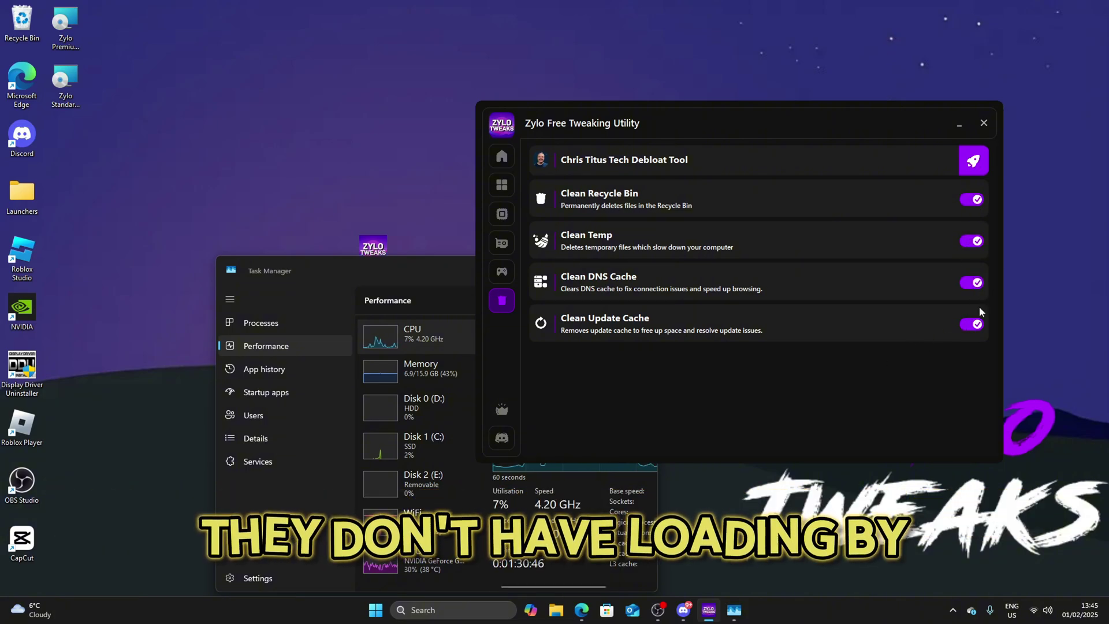
drag(810, 124, 514, 225)
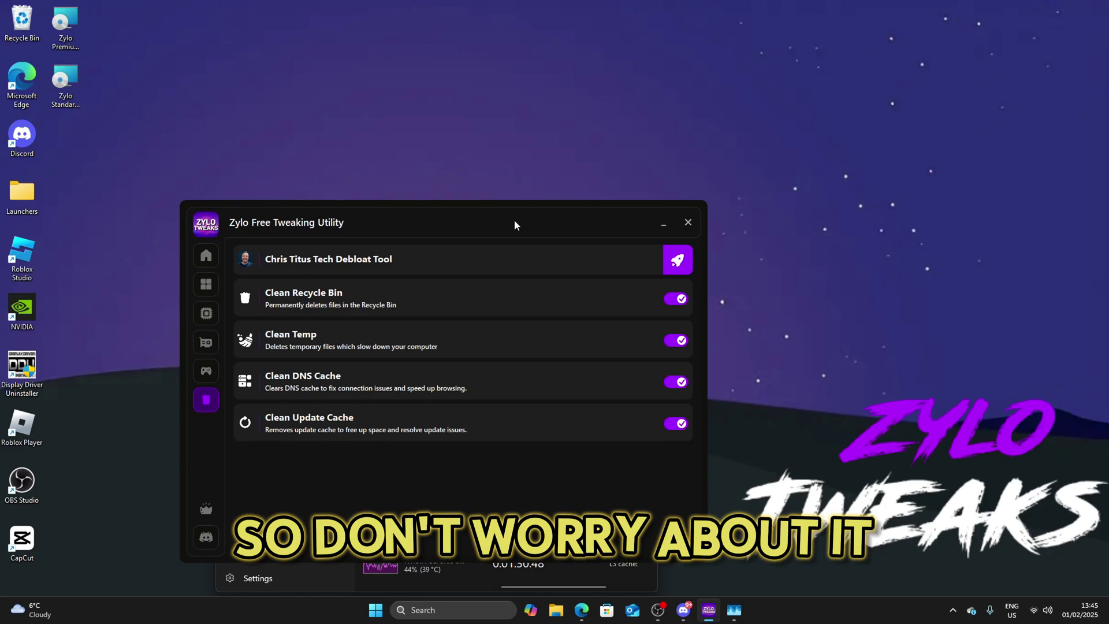
drag(437, 219, 414, 184)
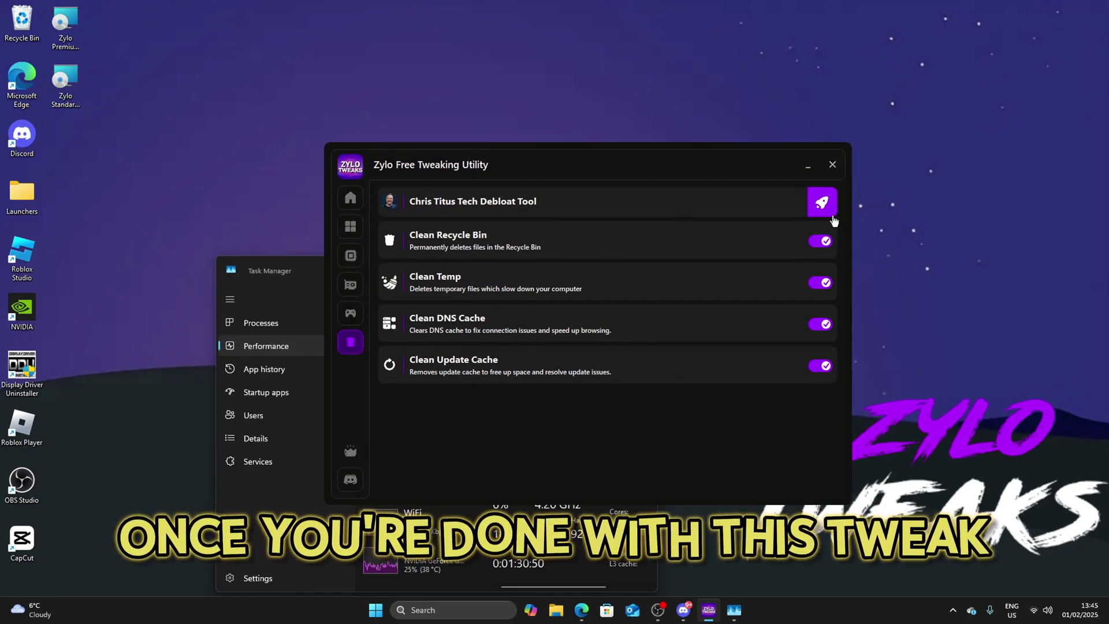
- Launch the Chris Titus debloat tool, go to its Tweaks list and watch the console log
click(821, 203)
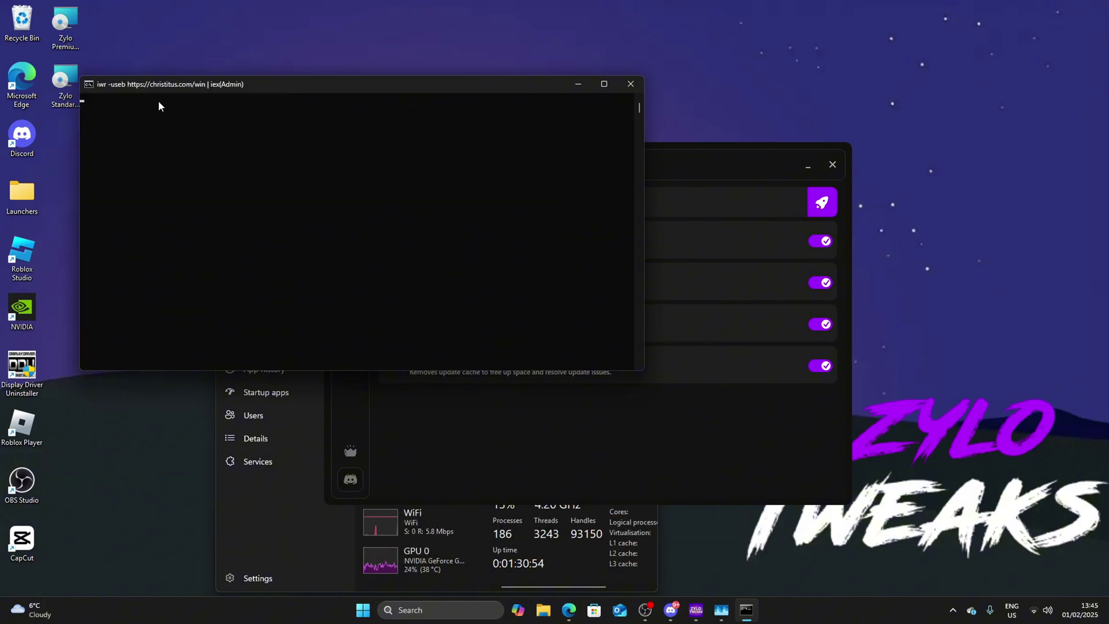
drag(297, 85, 583, 232)
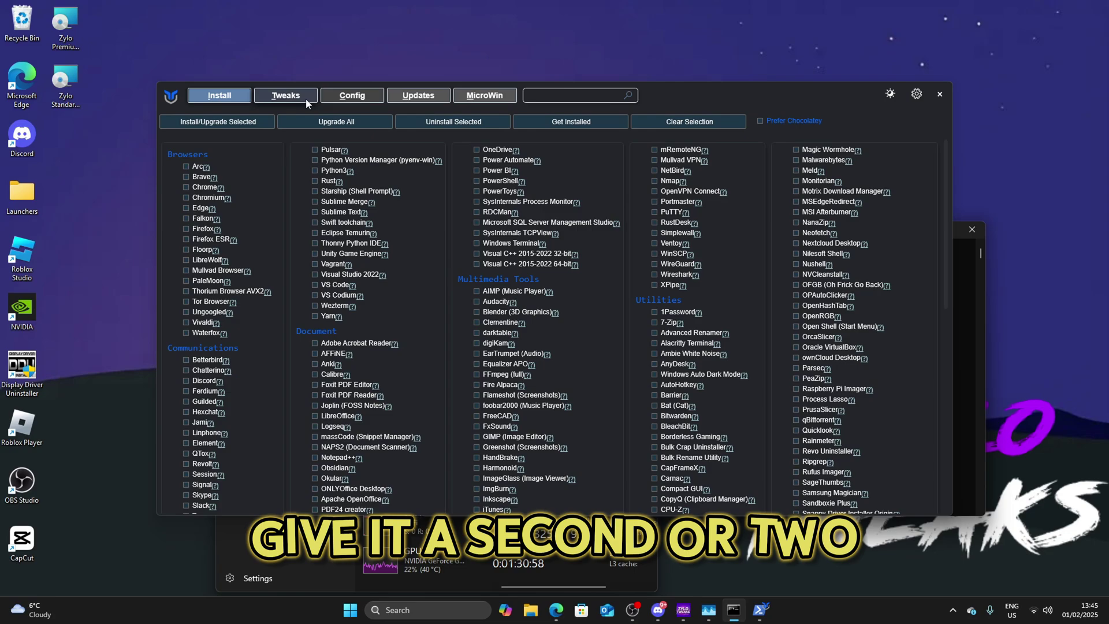
click(291, 97)
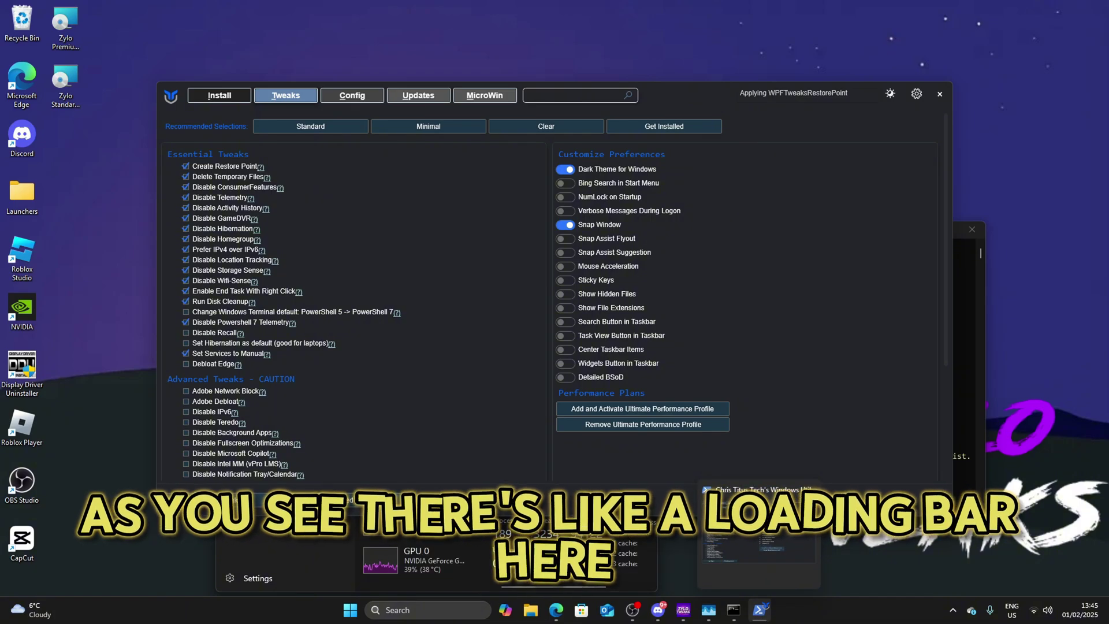
click(957, 393)
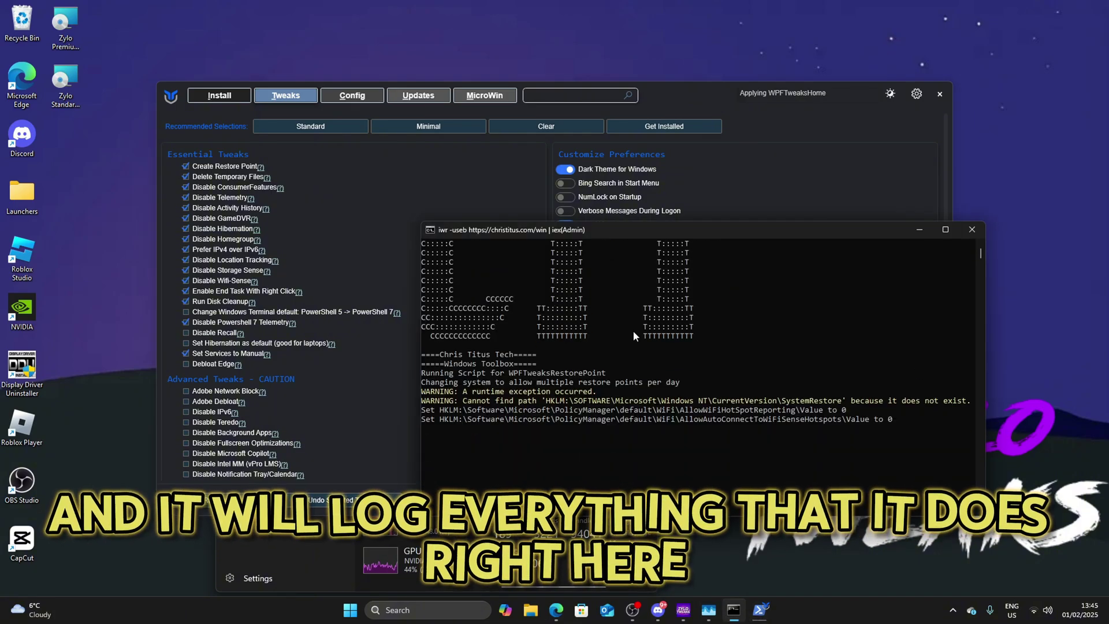
click(612, 459)
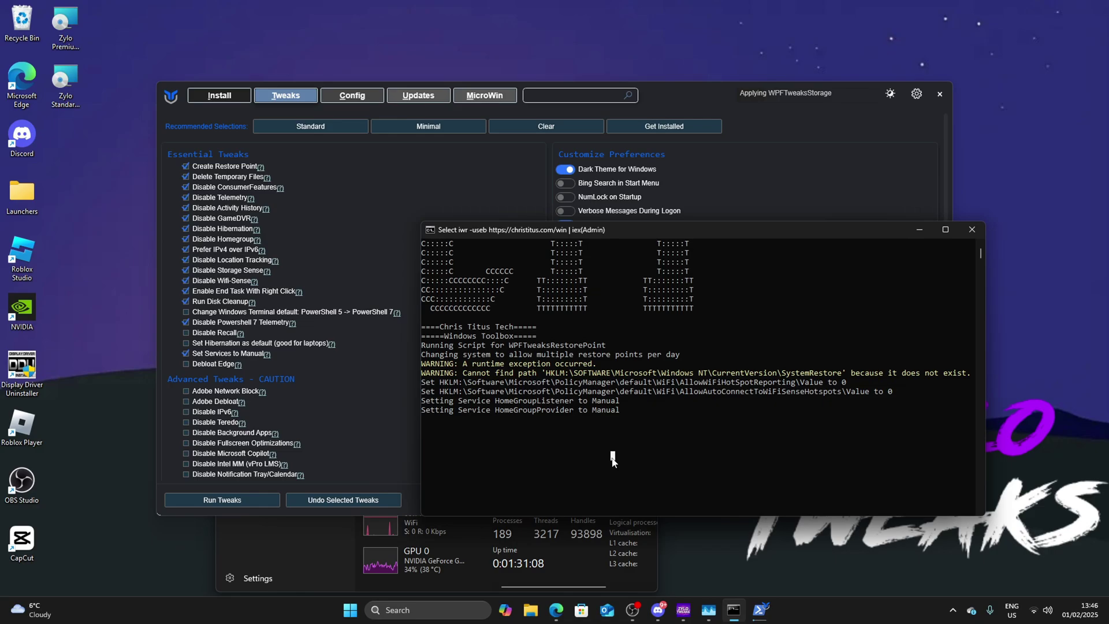
drag(688, 89, 906, 361)
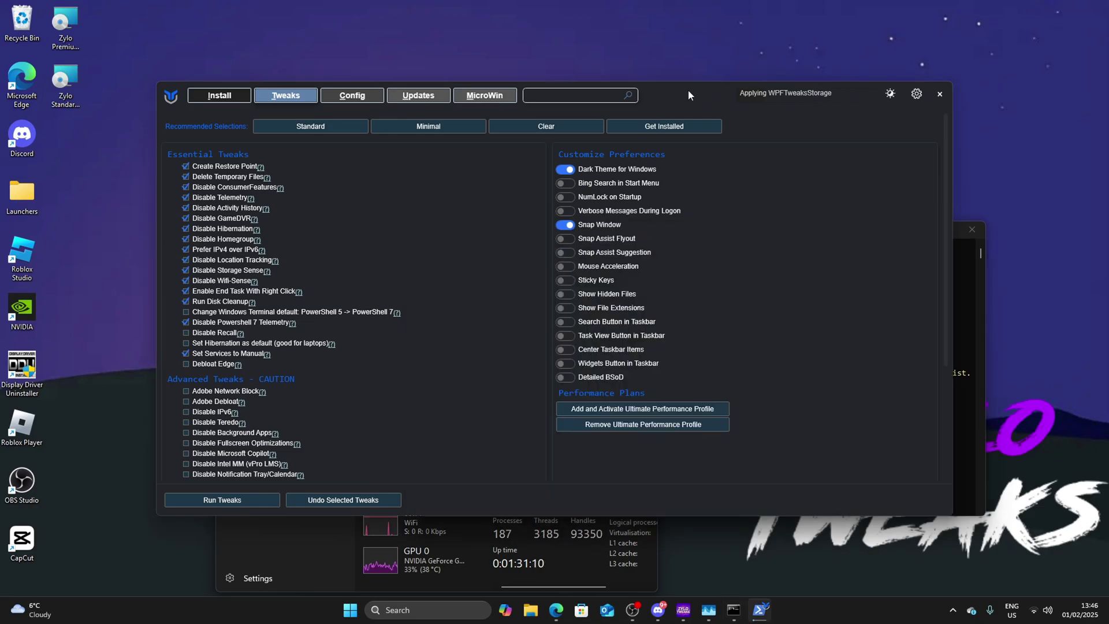
- Bring Zylo forward and show its Free vs Premium comparison: 500+ versus 3000+ tweaks
click(476, 154)
drag(483, 159, 483, 118)
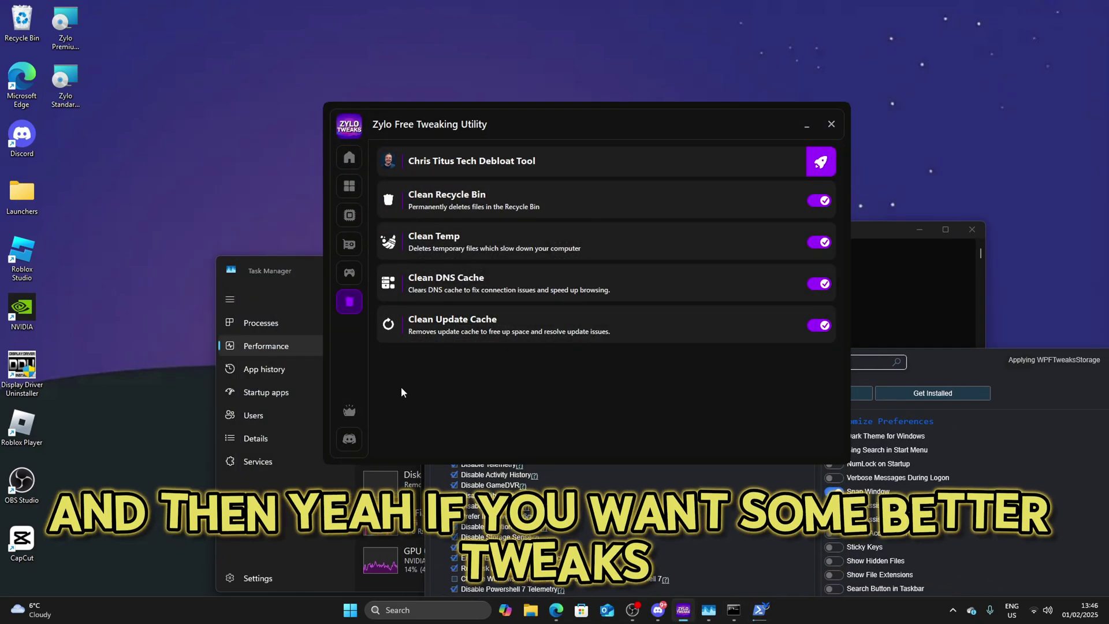
click(349, 414)
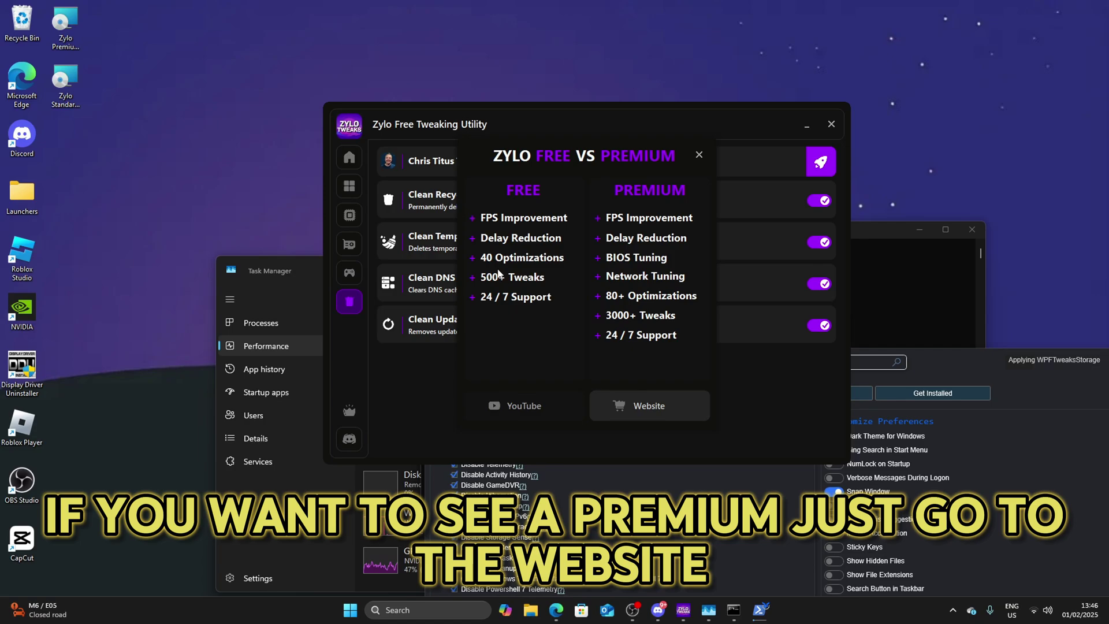
- Maximize zylotweak.com, highlight Premium ($24.99) and Standard ($9.99), then switch to Discord
click(611, 404)
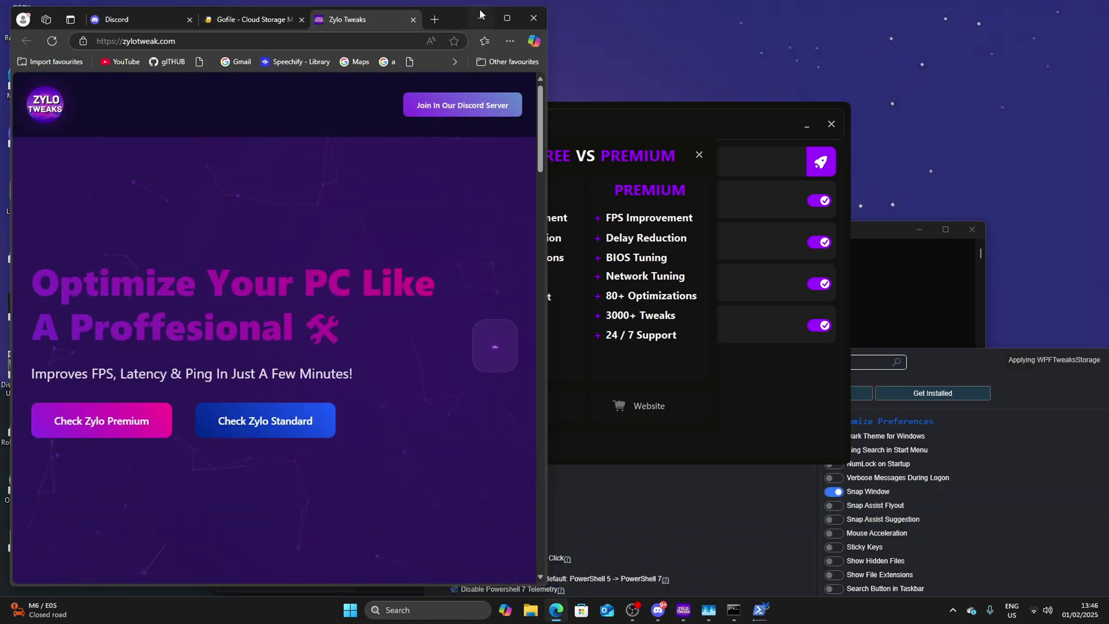
click(507, 18)
scroll(477, 299, down, 1)
scroll(192, 439, up, 1)
click(192, 439)
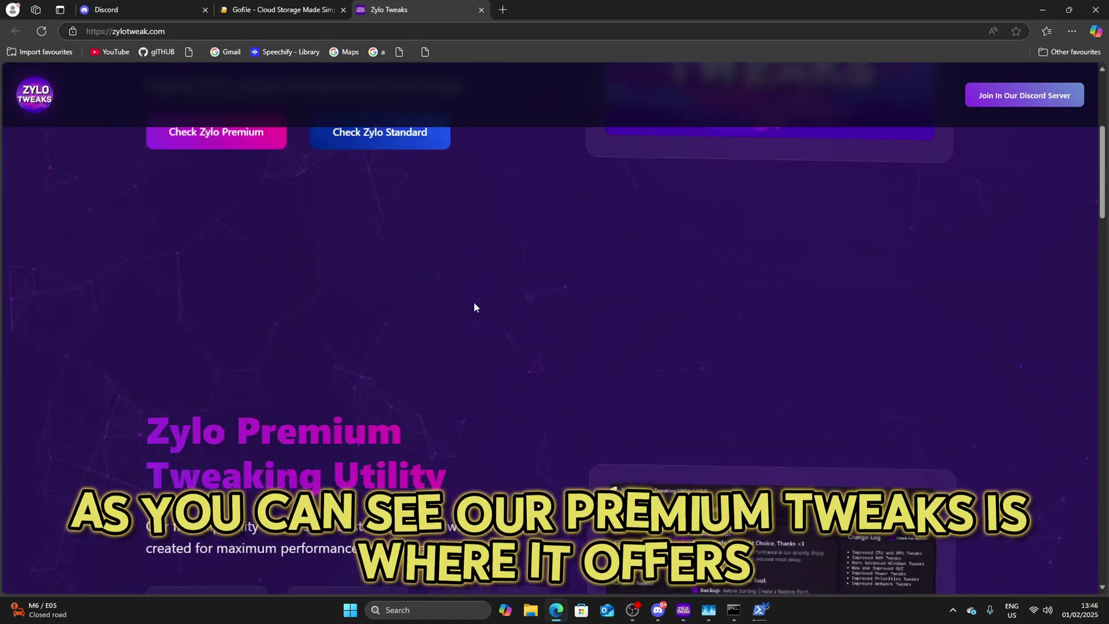
drag(144, 139, 201, 191)
scroll(441, 258, down, 3)
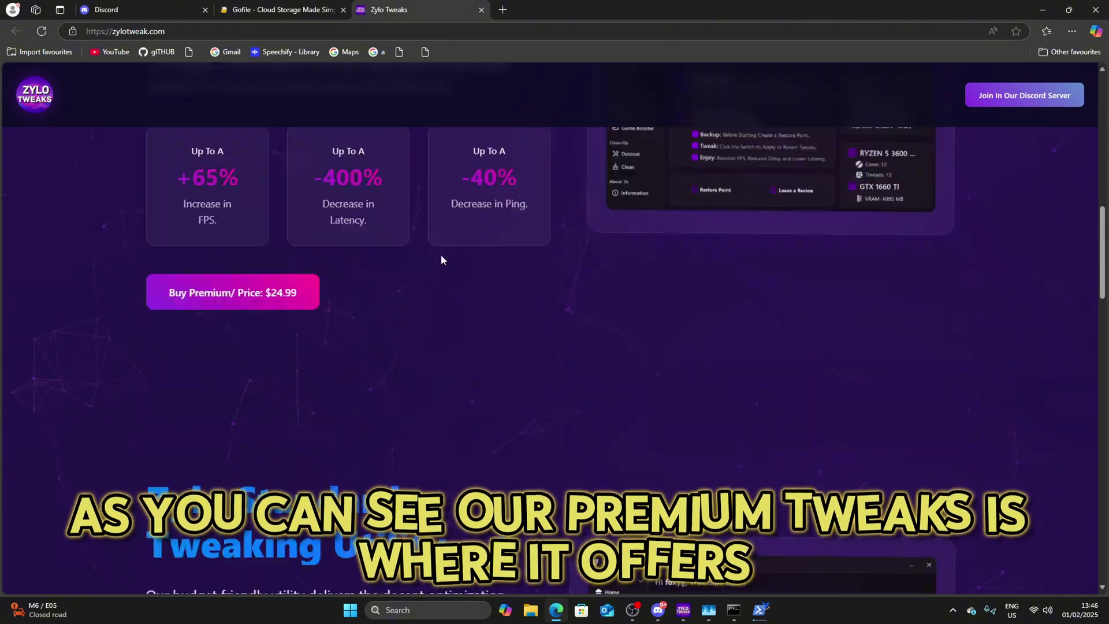
scroll(119, 322, down, 3)
drag(119, 322, 445, 199)
scroll(233, 265, down, 1)
scroll(329, 362, up, 6)
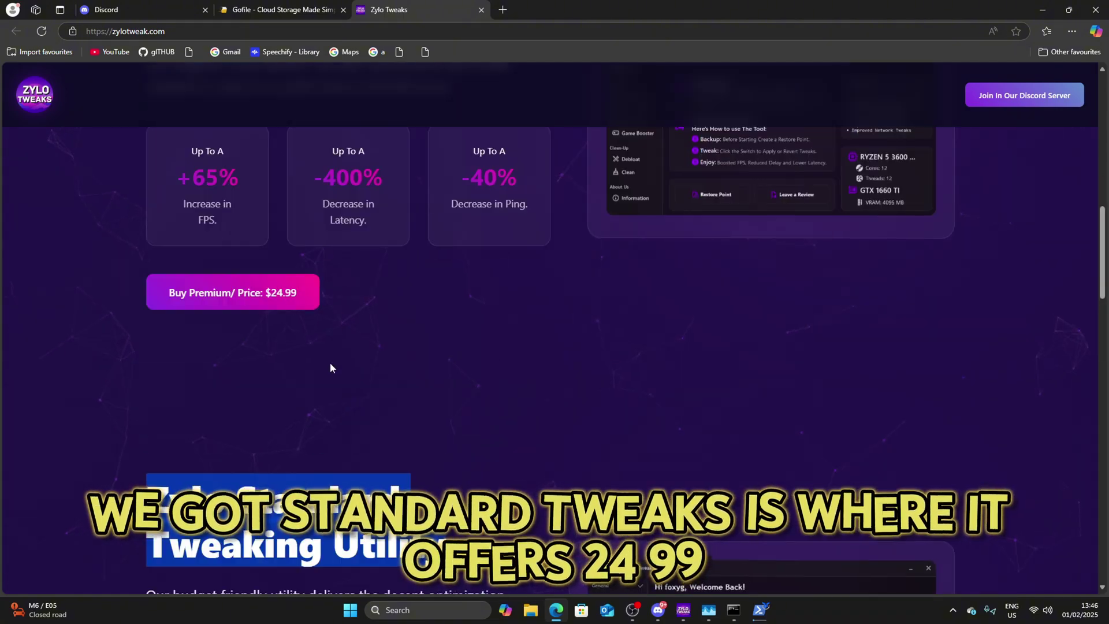
scroll(301, 378, down, 5)
scroll(358, 352, down, 2)
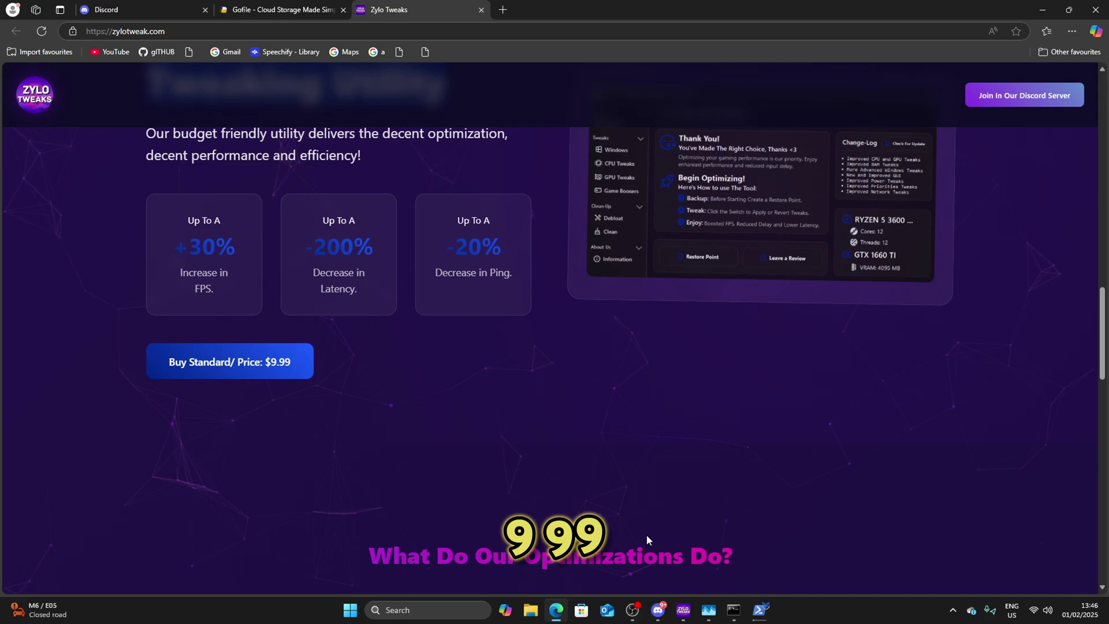
click(660, 611)
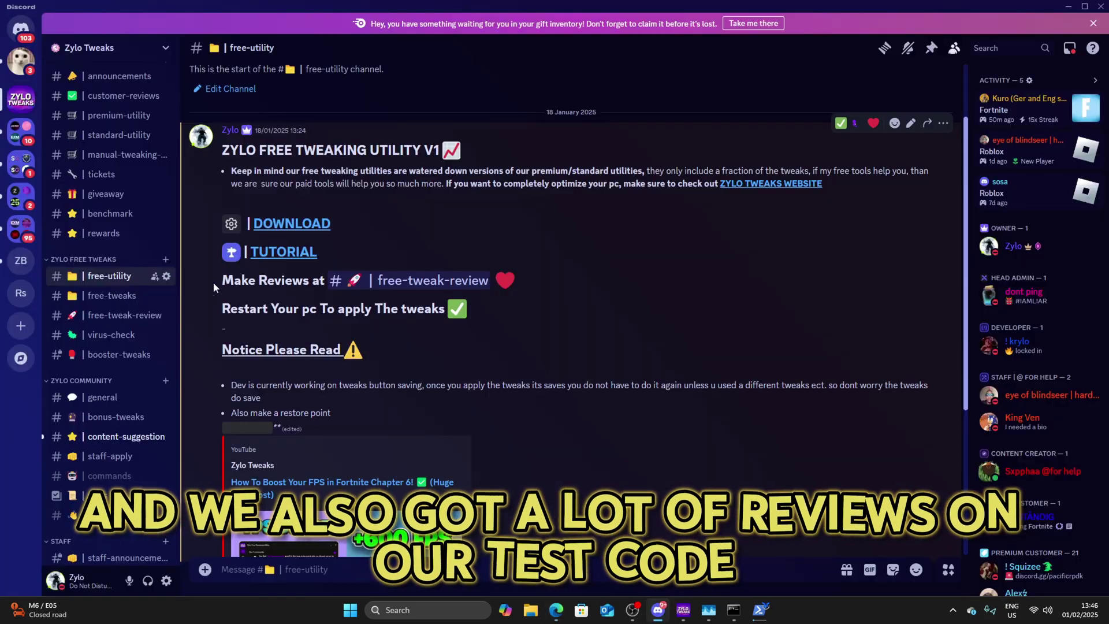
- Open the Zylo Tweaks customer-reviews channel showing December 2024 FPS-boost reviews
click(124, 96)
scroll(413, 358, up, 5)
scroll(468, 322, up, 5)
scroll(606, 320, up, 5)
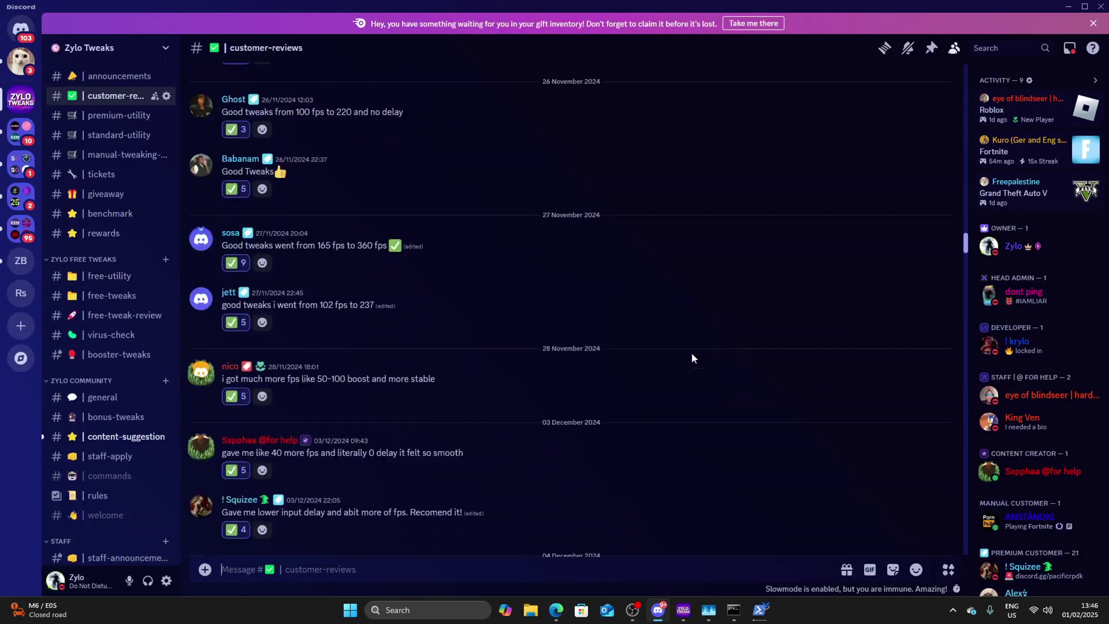
scroll(820, 408, up, 10)
scroll(609, 336, up, 5)
scroll(636, 272, down, 10)
scroll(622, 288, down, 10)
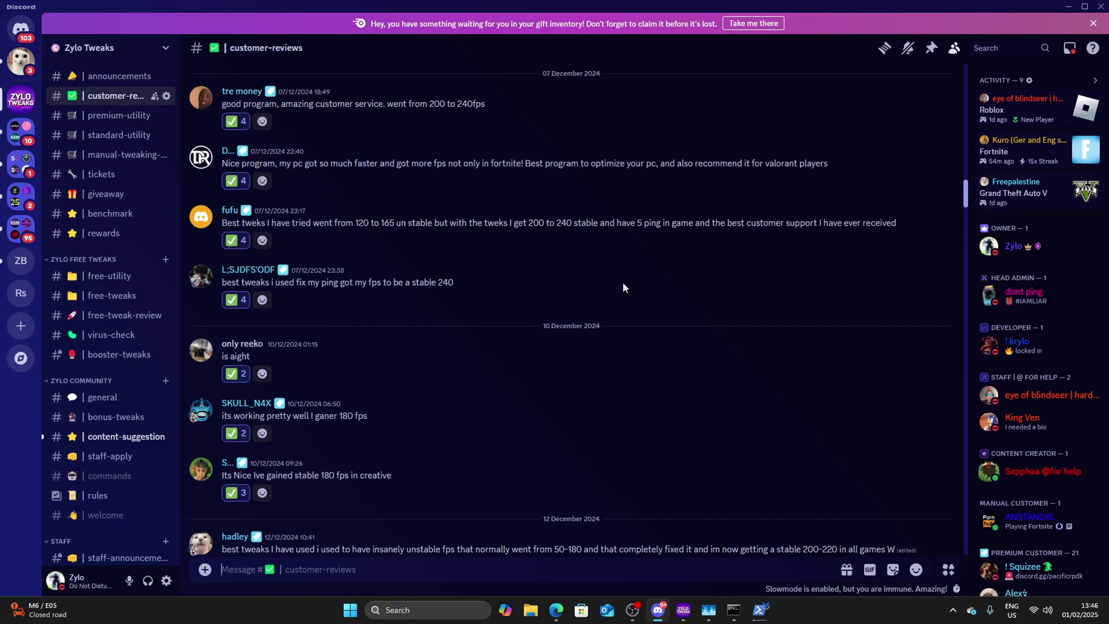
scroll(443, 244, down, 8)
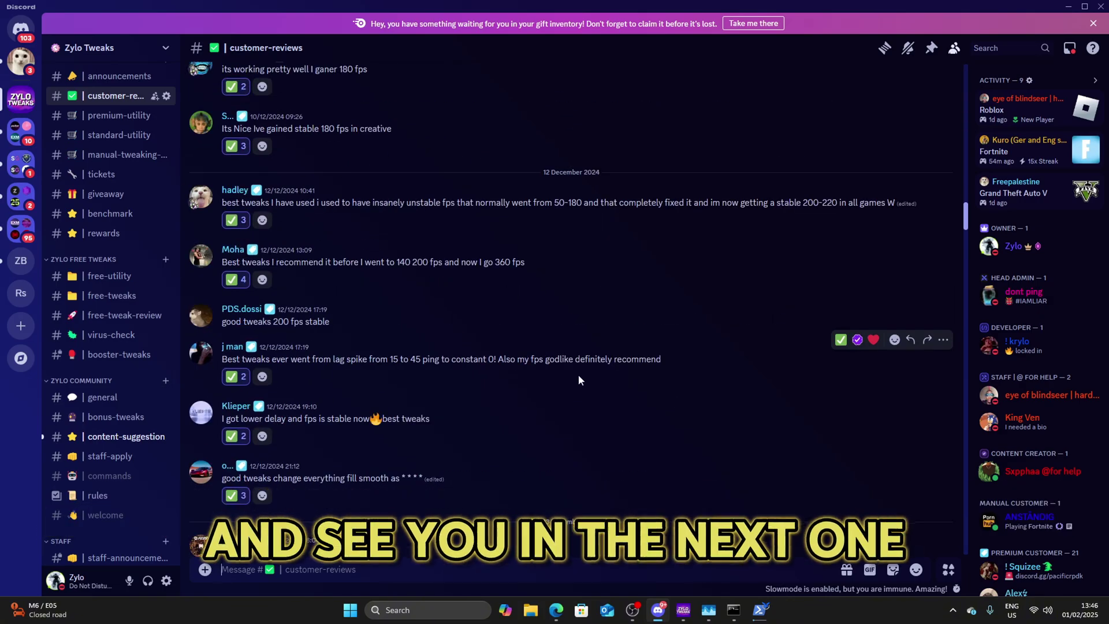